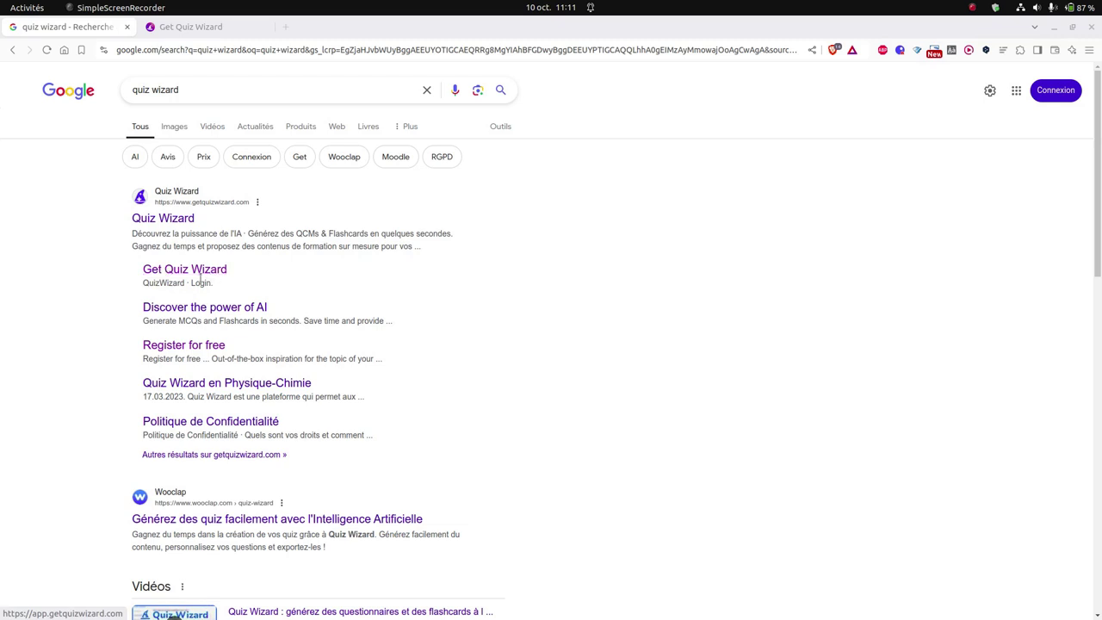
Step: Open the Quiz Wizard login page and switch its interface language to French (FR)
{"action": "left_click", "coordinate": [166, 28]}
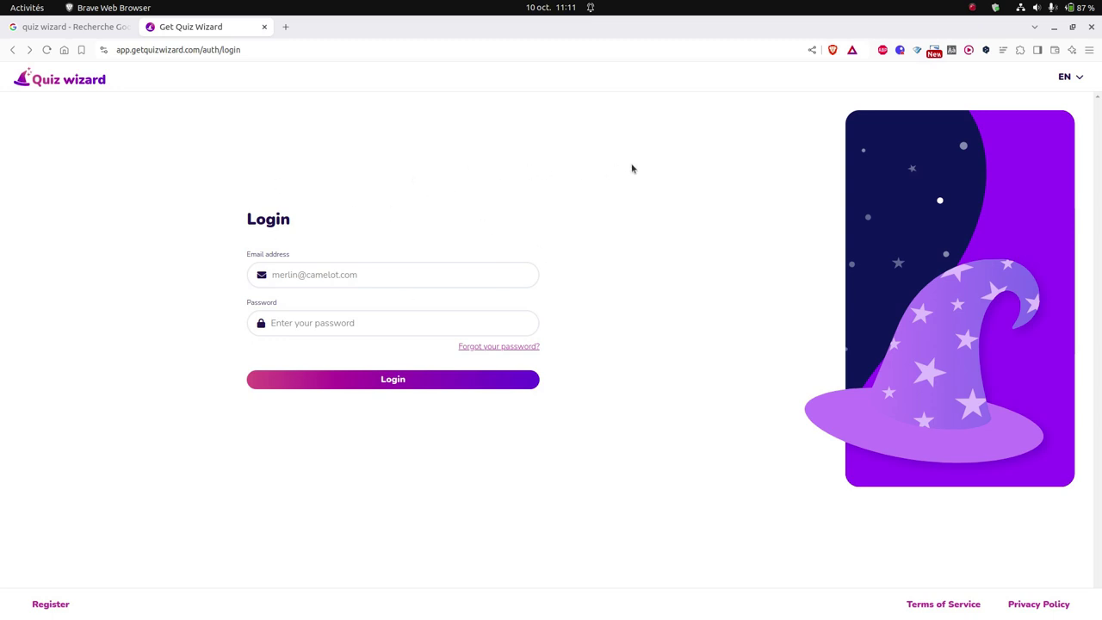
{"action": "left_click", "coordinate": [1068, 77]}
{"action": "left_click", "coordinate": [1070, 76]}
{"action": "left_click", "coordinate": [1065, 78]}
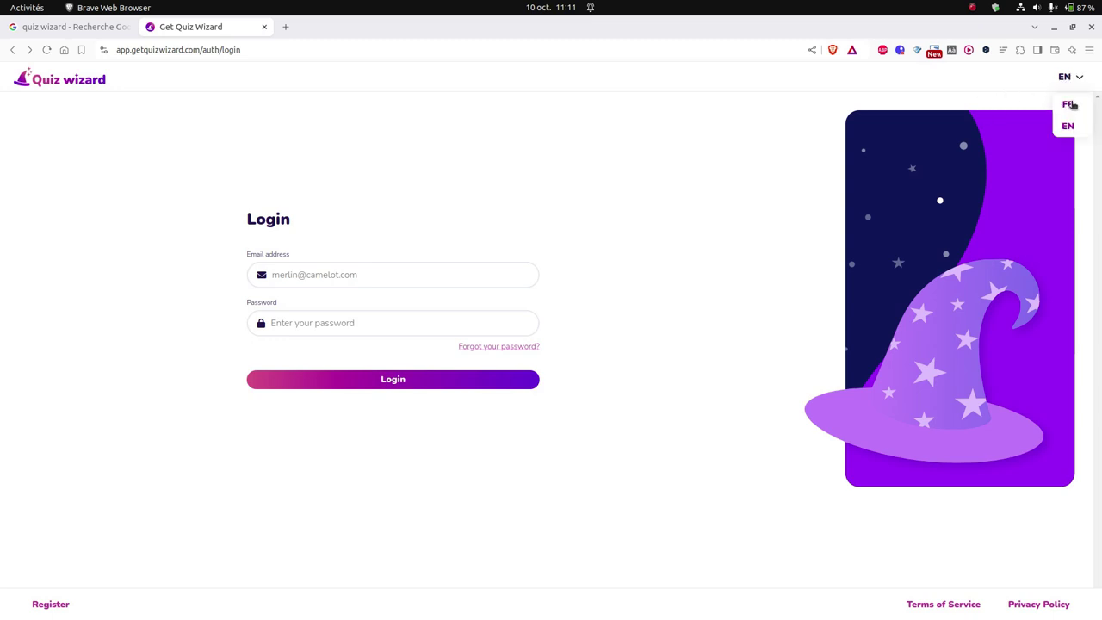
{"action": "left_click", "coordinate": [1069, 104]}
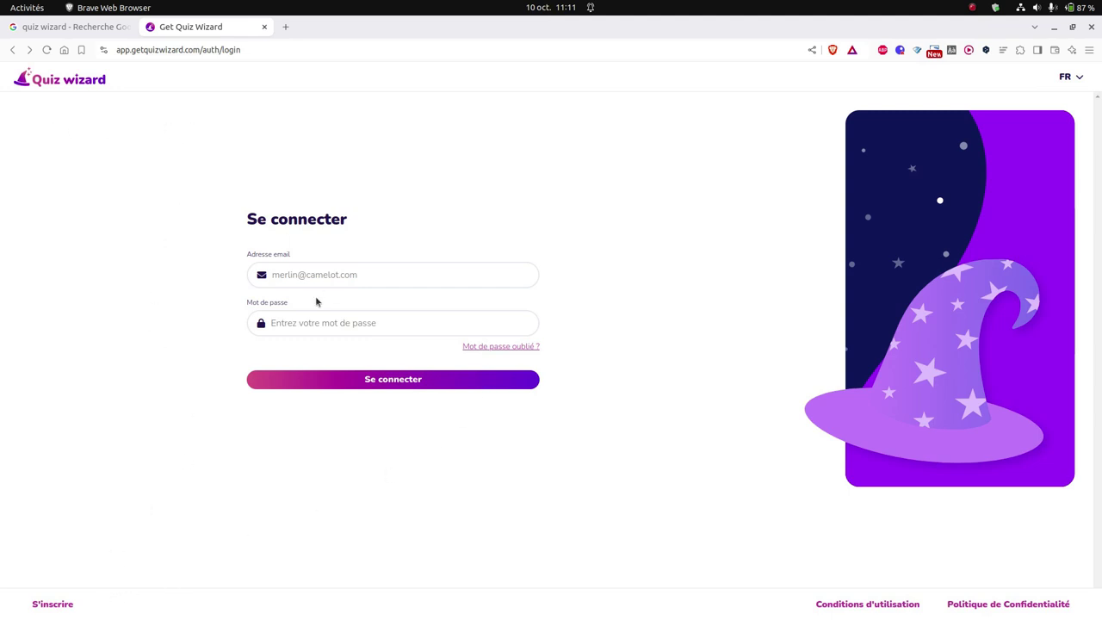
Step: View the free registration form for new accounts and return from it
{"action": "left_click", "coordinate": [53, 604]}
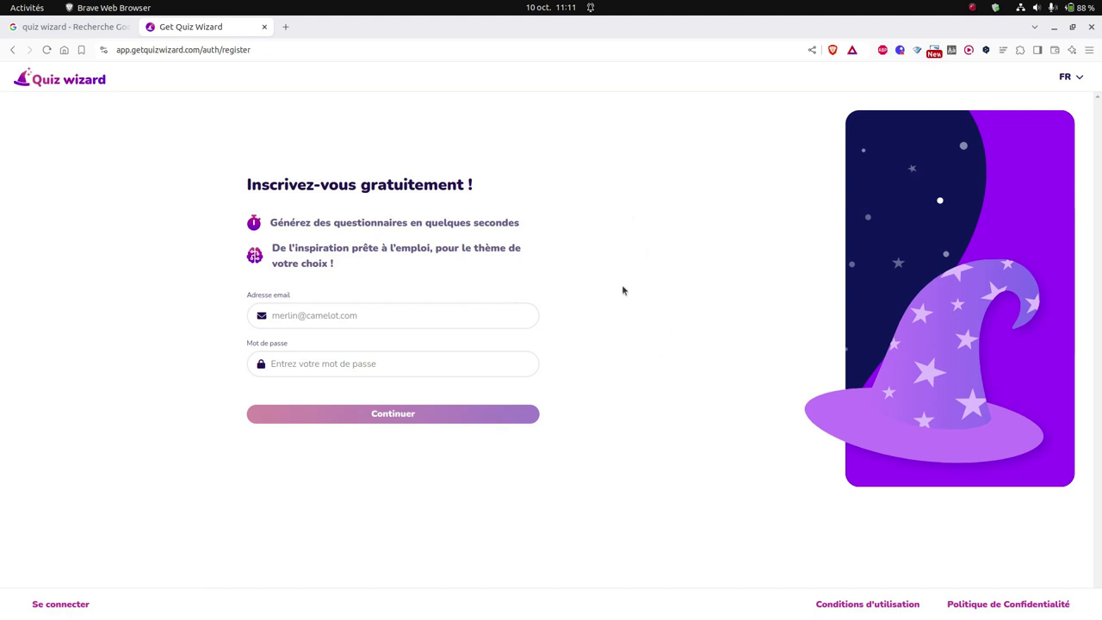
{"action": "left_click", "coordinate": [13, 50]}
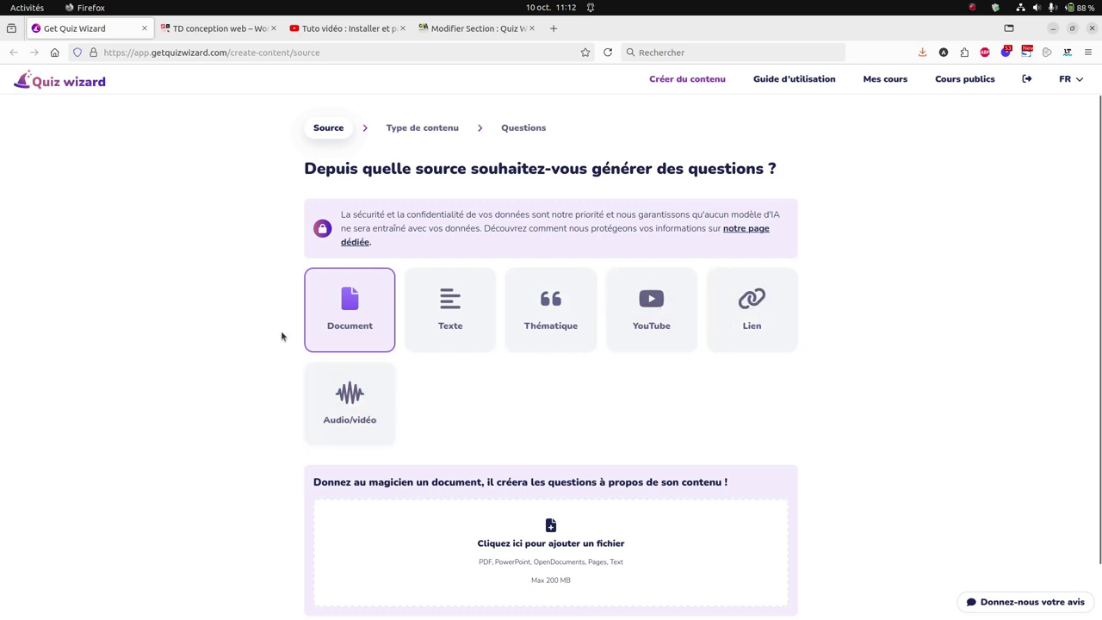
Step: Add 5-RGPD-Cookies.pdf from the file manager as the document source and continue to the content type choice
{"action": "scroll", "coordinate": [799, 334], "scroll_direction": "down", "scroll_amount": 1}
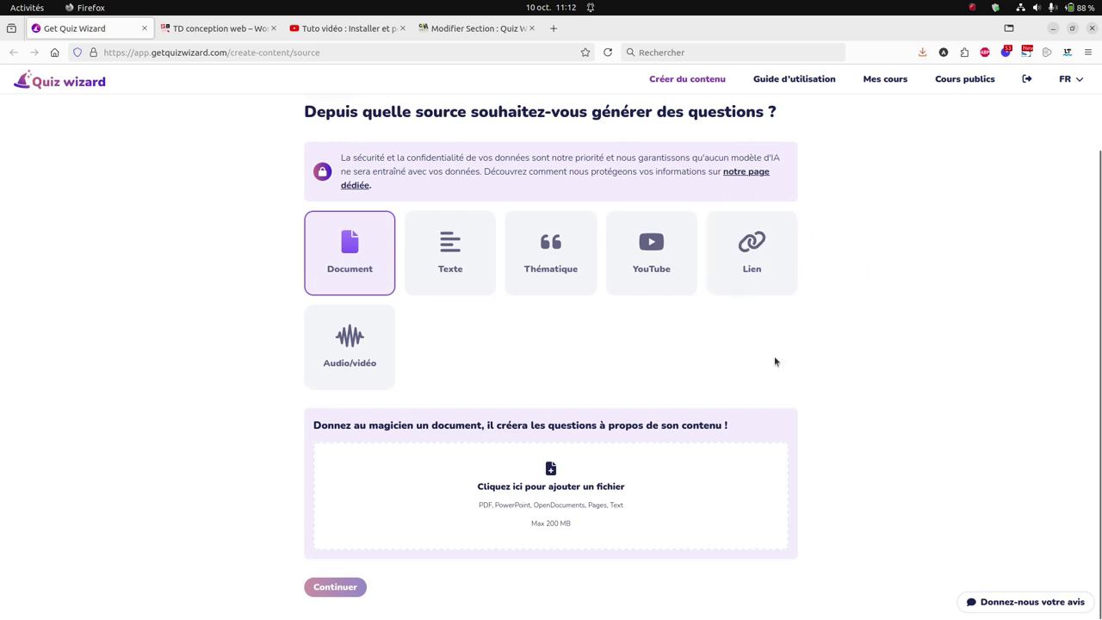
{"action": "scroll", "coordinate": [900, 349], "scroll_direction": "up", "scroll_amount": 1}
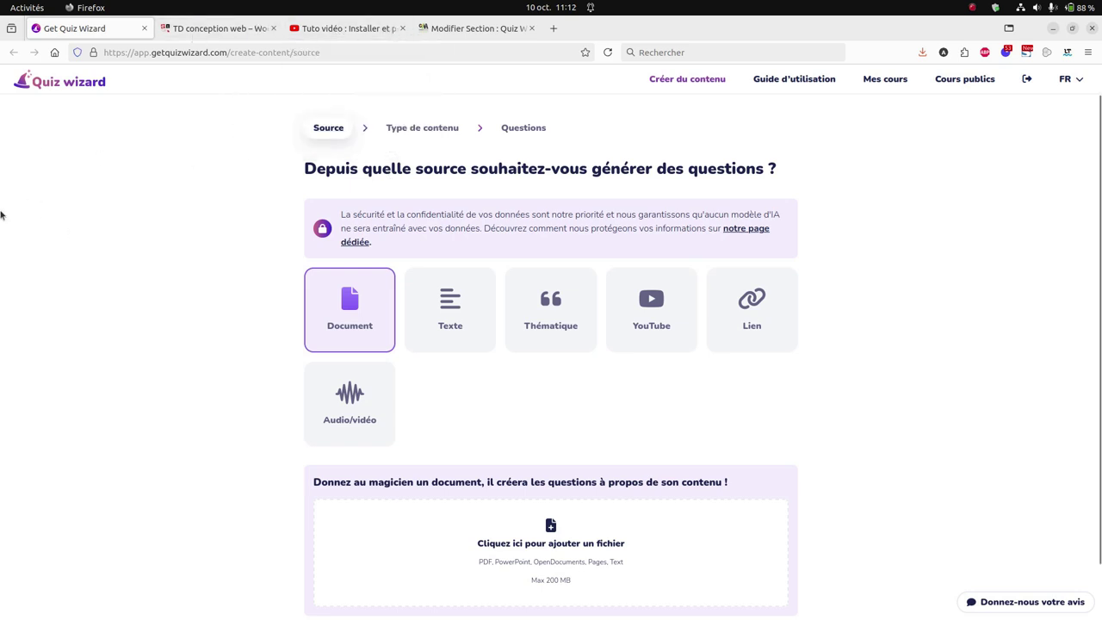
{"action": "mouse_move", "coordinate": [1, 206]}
{"action": "left_click", "coordinate": [14, 107]}
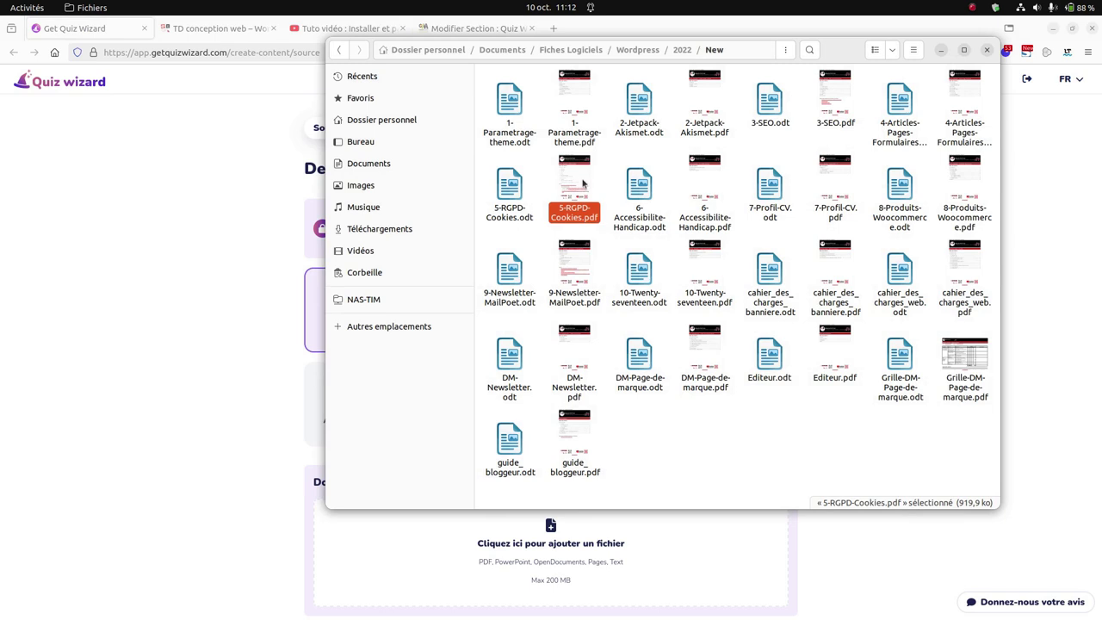
{"action": "left_click_drag", "start_coordinate": [566, 192], "coordinate": [490, 544]}
{"action": "left_click", "coordinate": [216, 504]}
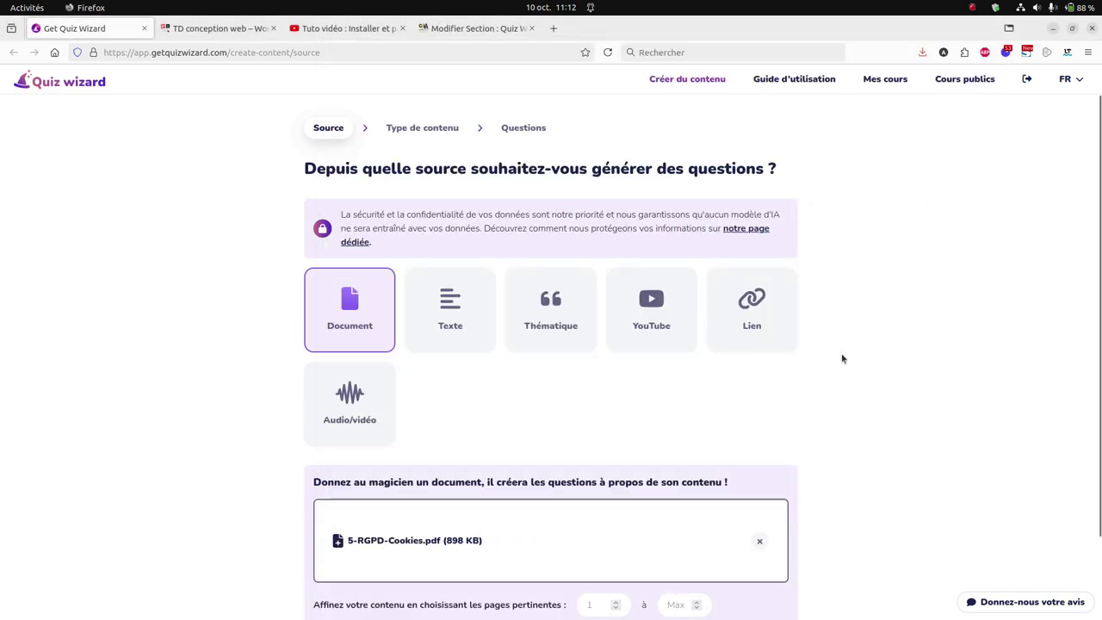
{"action": "scroll", "coordinate": [370, 533], "scroll_direction": "down", "scroll_amount": 2}
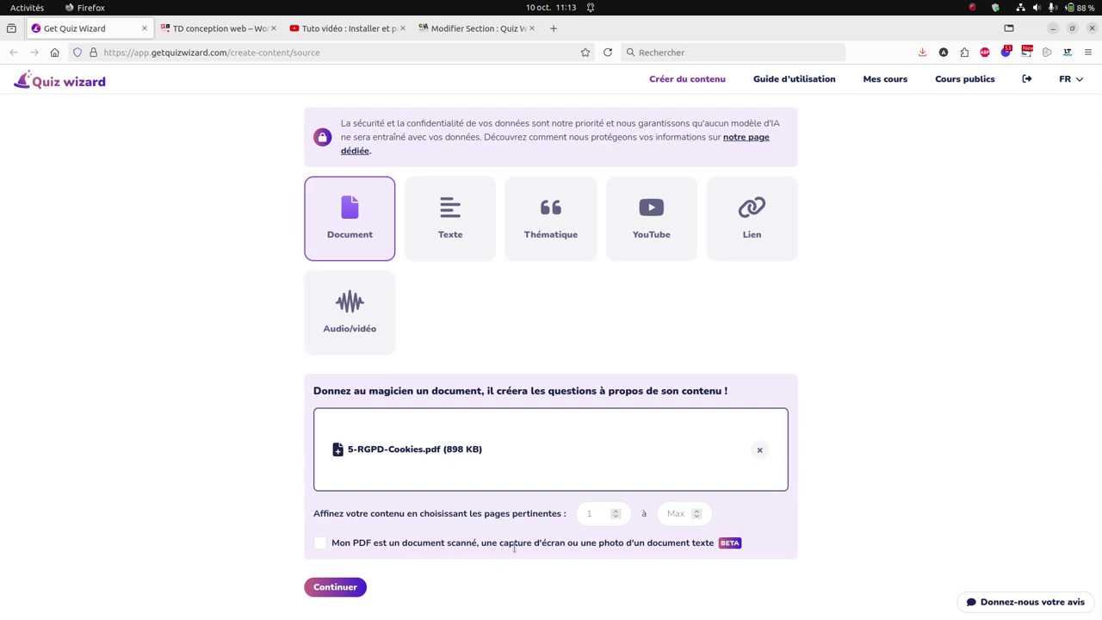
{"action": "left_click", "coordinate": [347, 588]}
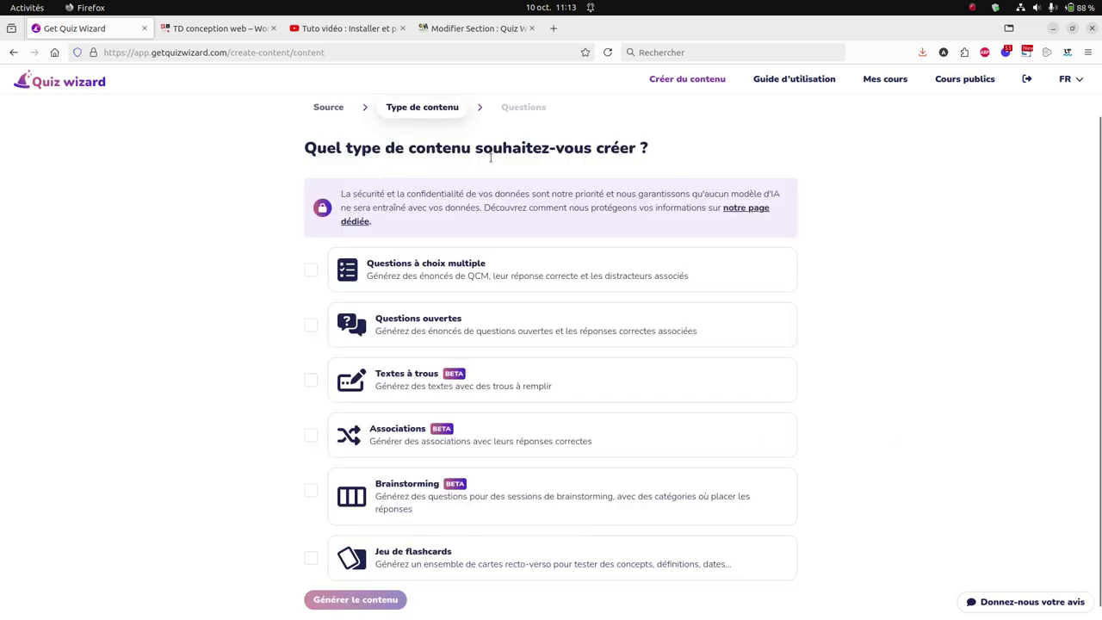
Step: Select Questions à choix multiple, Questions ouvertes and Textes à trous as the content types
{"action": "left_click", "coordinate": [311, 271]}
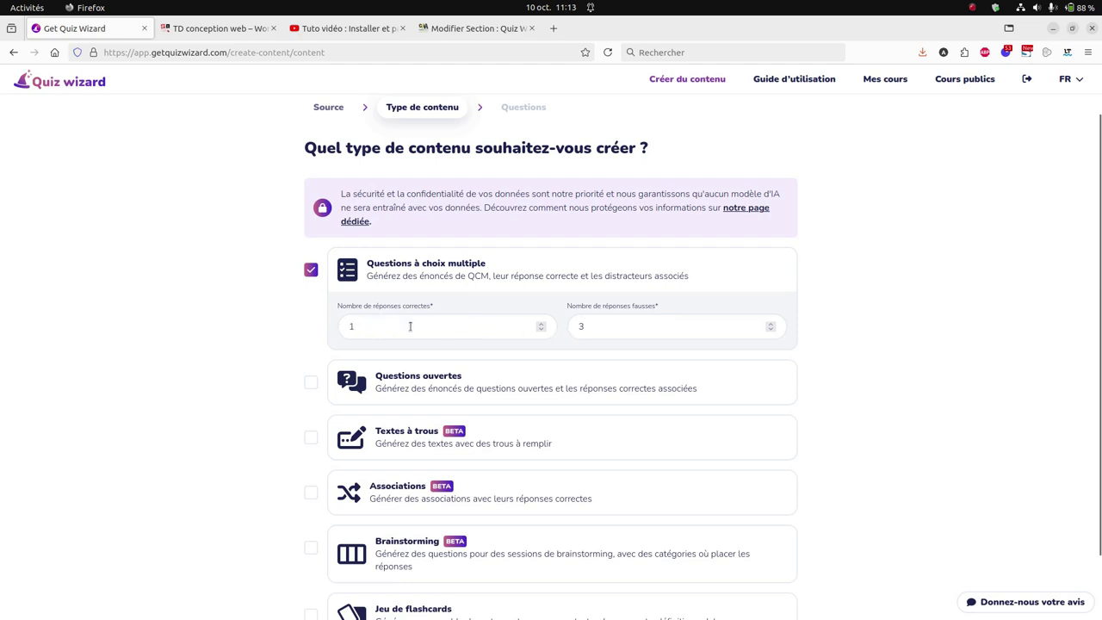
{"action": "left_click", "coordinate": [312, 383]}
{"action": "left_click", "coordinate": [312, 440]}
{"action": "scroll", "coordinate": [590, 411], "scroll_direction": "down", "scroll_amount": 2}
{"action": "scroll", "coordinate": [477, 475], "scroll_direction": "up", "scroll_amount": 2}
{"action": "scroll", "coordinate": [406, 536], "scroll_direction": "down", "scroll_amount": 2}
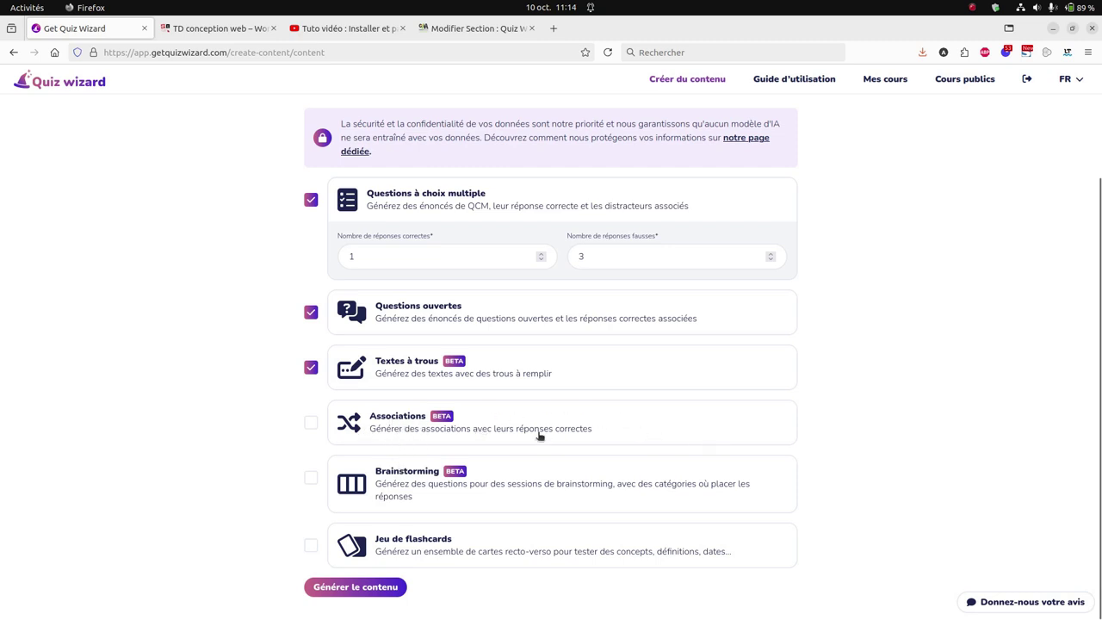
Step: Deselect Textes à trous and Questions ouvertes, and generate the content with only multiple-choice questions
{"action": "left_click", "coordinate": [311, 367]}
{"action": "left_click", "coordinate": [310, 313]}
{"action": "left_click", "coordinate": [354, 588]}
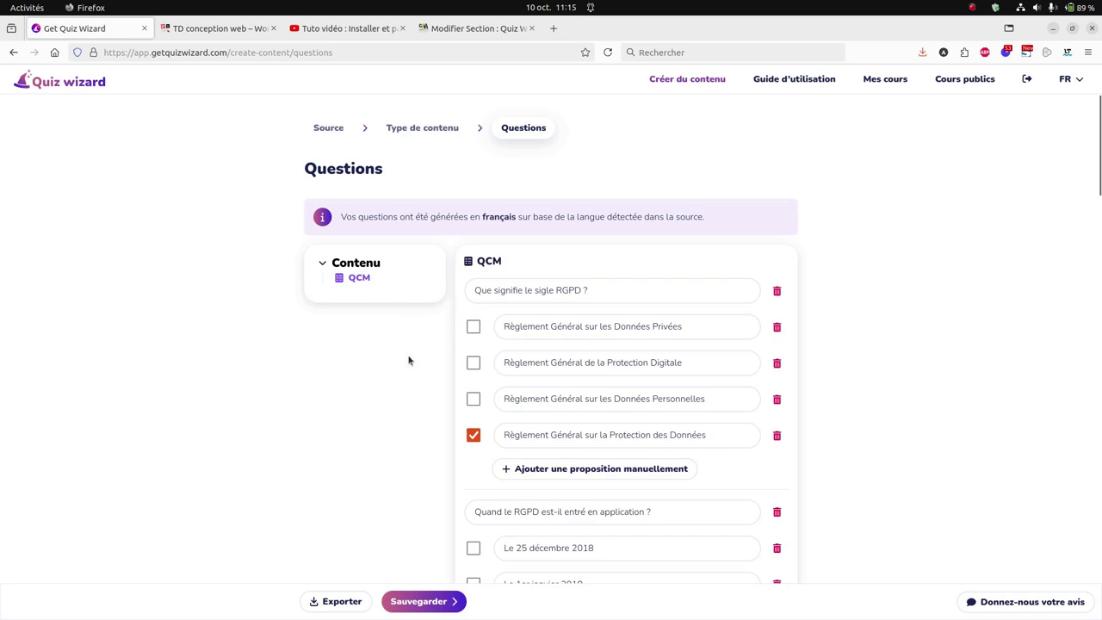
Step: Review the generated multiple-choice questions, their proposed answers and which answers are marked correct
{"action": "scroll", "coordinate": [409, 360], "scroll_direction": "down", "scroll_amount": 6}
{"action": "scroll", "coordinate": [396, 351], "scroll_direction": "down", "scroll_amount": 4}
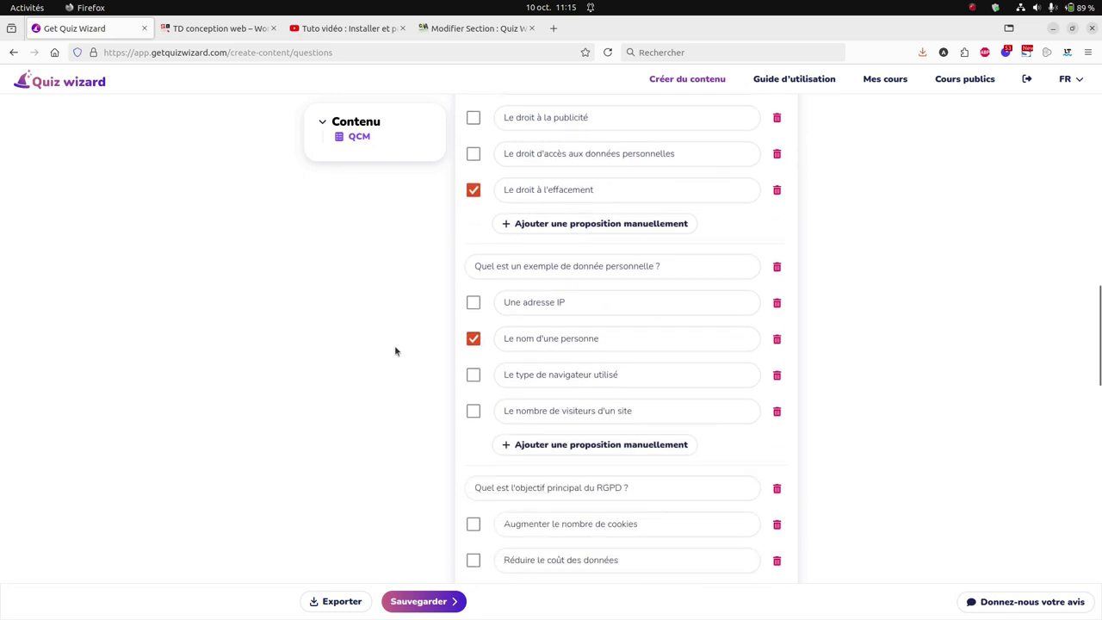
{"action": "scroll", "coordinate": [372, 275], "scroll_direction": "down", "scroll_amount": 2}
{"action": "scroll", "coordinate": [363, 284], "scroll_direction": "down", "scroll_amount": 10}
{"action": "scroll", "coordinate": [363, 286], "scroll_direction": "down", "scroll_amount": 1}
{"action": "scroll", "coordinate": [365, 363], "scroll_direction": "up", "scroll_amount": 11}
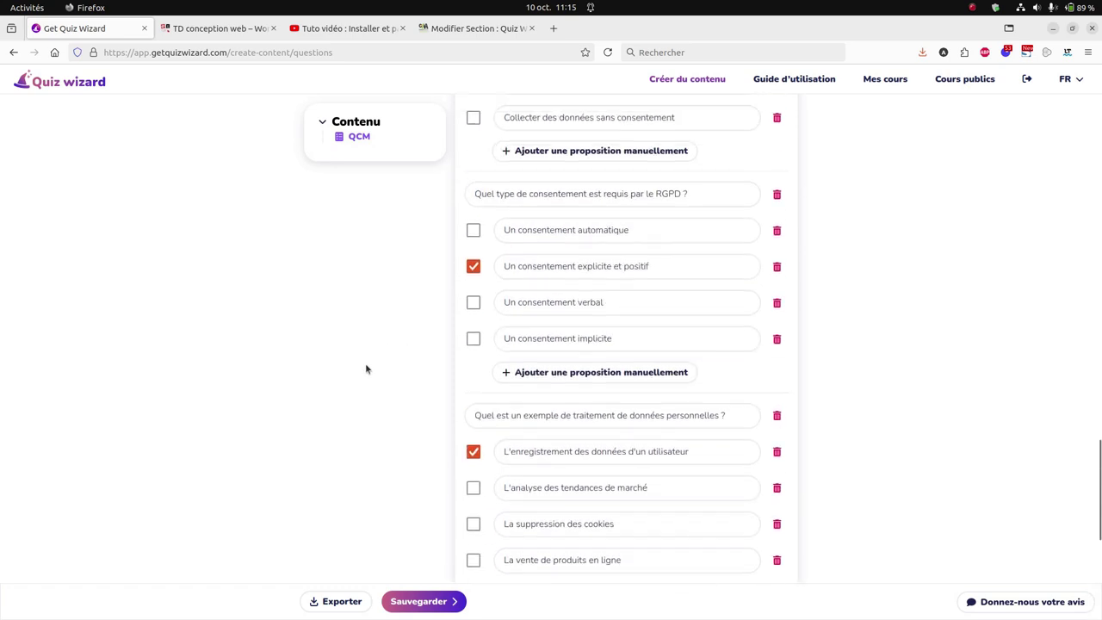
{"action": "scroll", "coordinate": [371, 360], "scroll_direction": "up", "scroll_amount": 12}
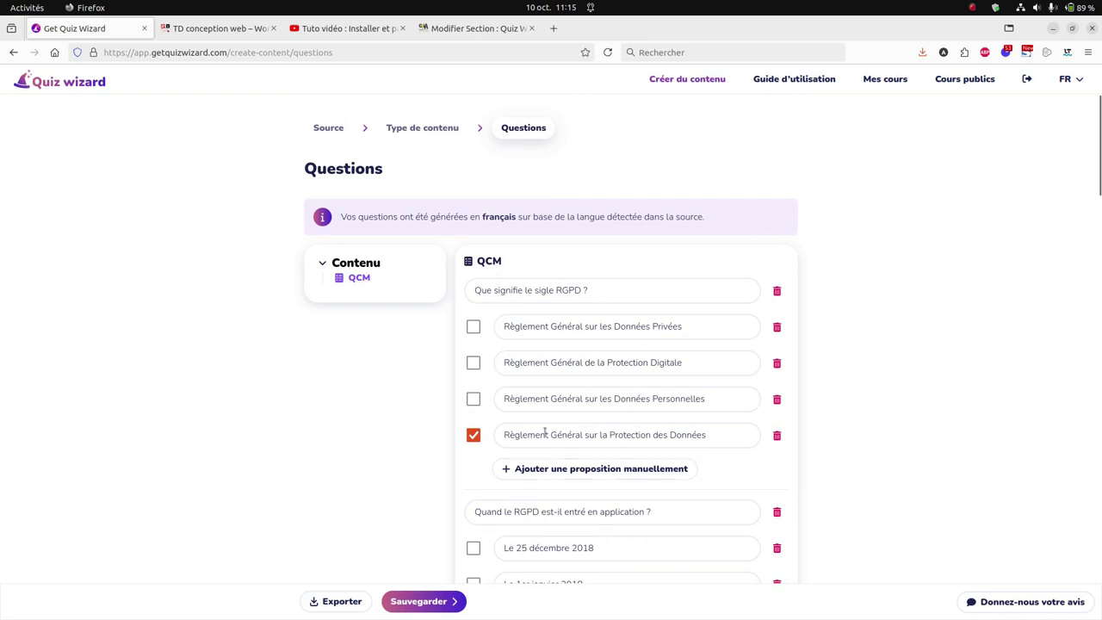
{"action": "scroll", "coordinate": [836, 417], "scroll_direction": "down", "scroll_amount": 5}
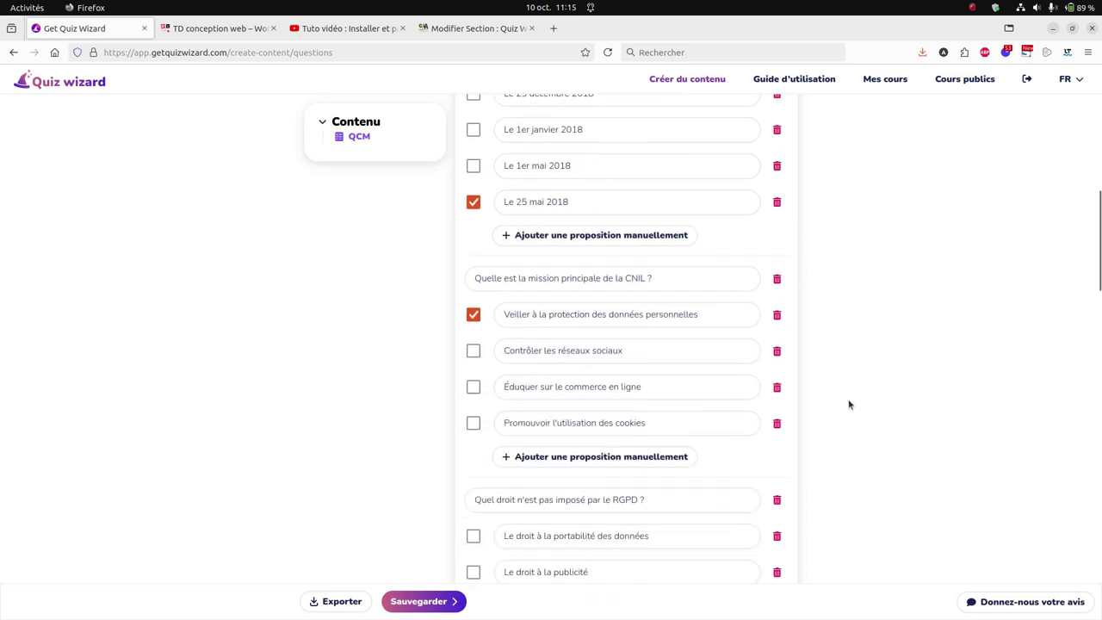
Step: Retype the last two digits of the year as 18 in the answer "Le 25 décembre 2018"
{"action": "scroll", "coordinate": [678, 386], "scroll_direction": "up", "scroll_amount": 3}
{"action": "left_click_drag", "start_coordinate": [527, 244], "coordinate": [557, 246]}
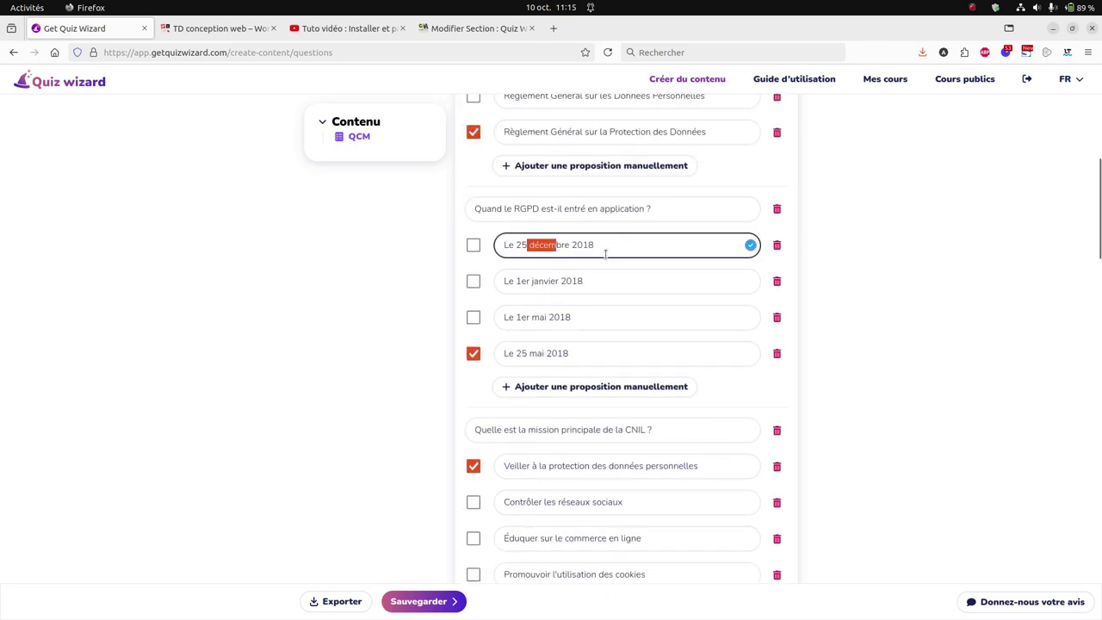
{"action": "left_click", "coordinate": [604, 250]}
{"action": "key", "text": "BackSpace"}
{"action": "key", "text": "BackSpace"}
{"action": "type", "text": "18"}
{"action": "left_click", "coordinate": [875, 341]}
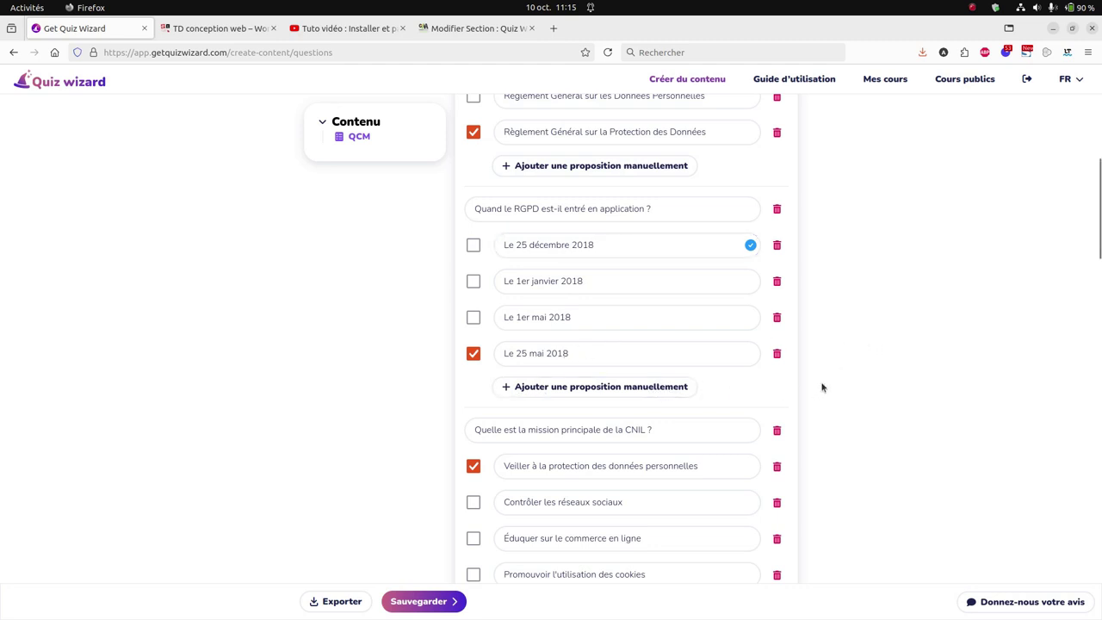
Step: Export the generated questions as Moodle XML and choose to save the file
{"action": "scroll", "coordinate": [822, 385], "scroll_direction": "down", "scroll_amount": 5}
{"action": "scroll", "coordinate": [822, 381], "scroll_direction": "down", "scroll_amount": 15}
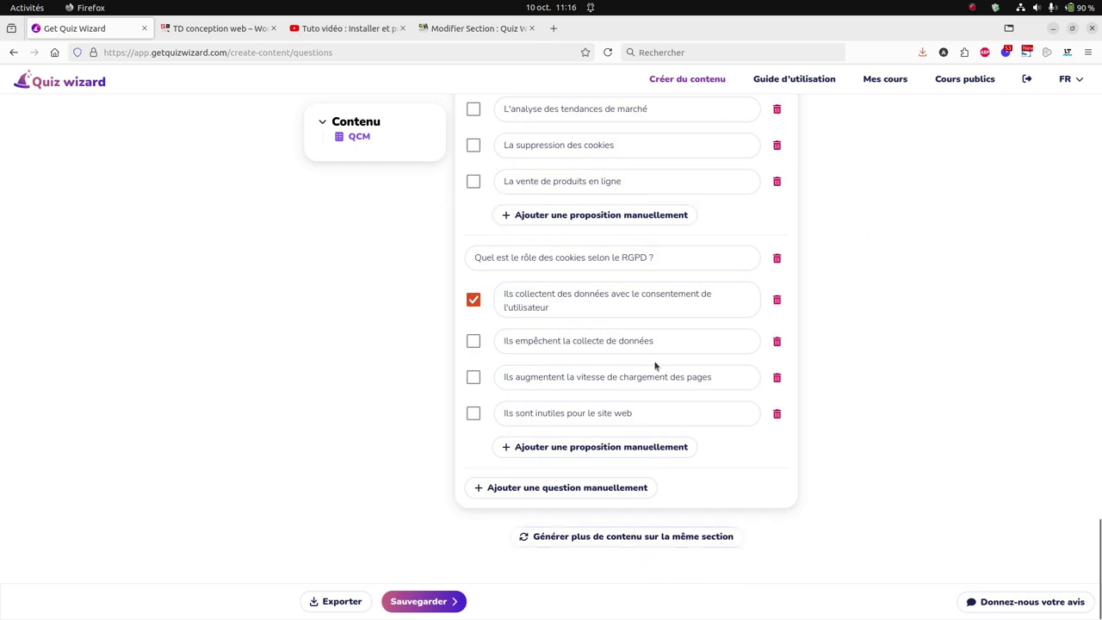
{"action": "scroll", "coordinate": [654, 366], "scroll_direction": "up", "scroll_amount": 15}
{"action": "scroll", "coordinate": [575, 303], "scroll_direction": "up", "scroll_amount": 10}
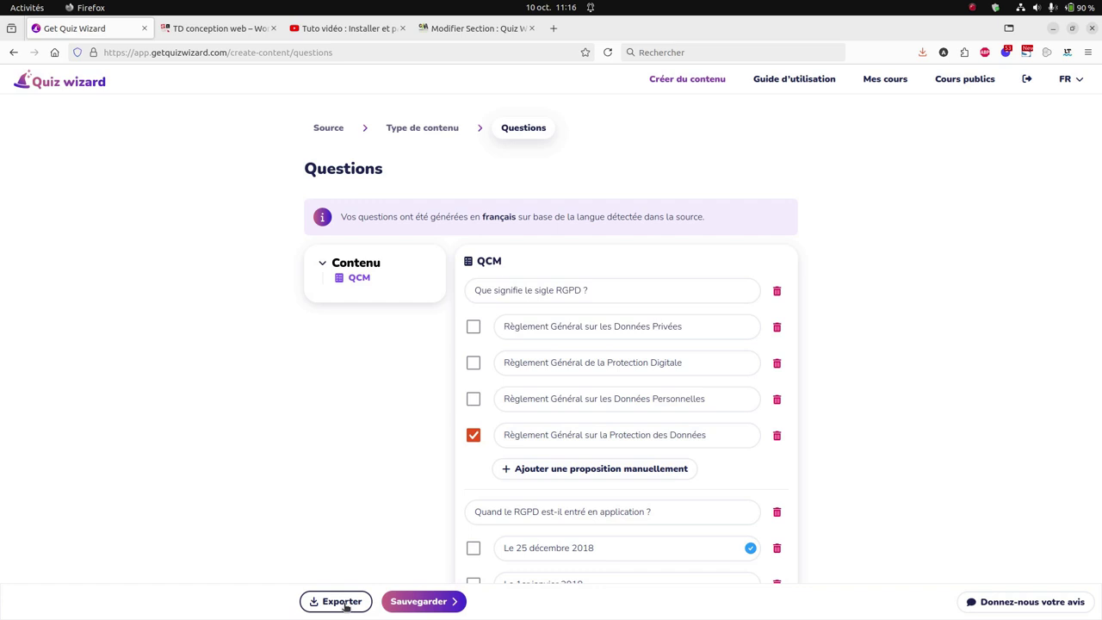
{"action": "left_click", "coordinate": [342, 603]}
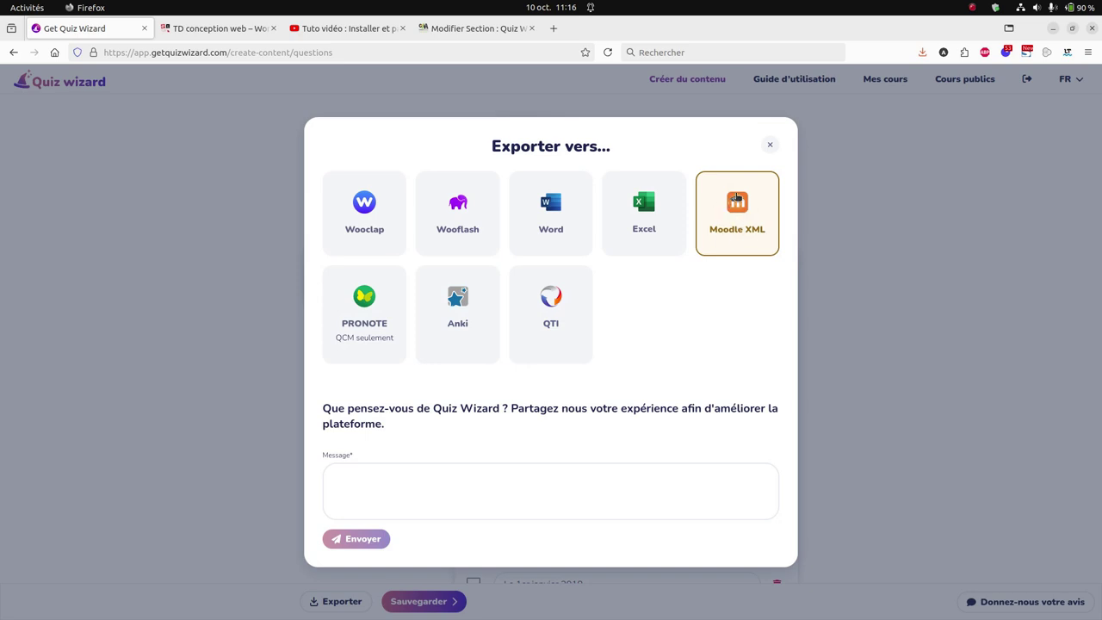
{"action": "left_click", "coordinate": [732, 204]}
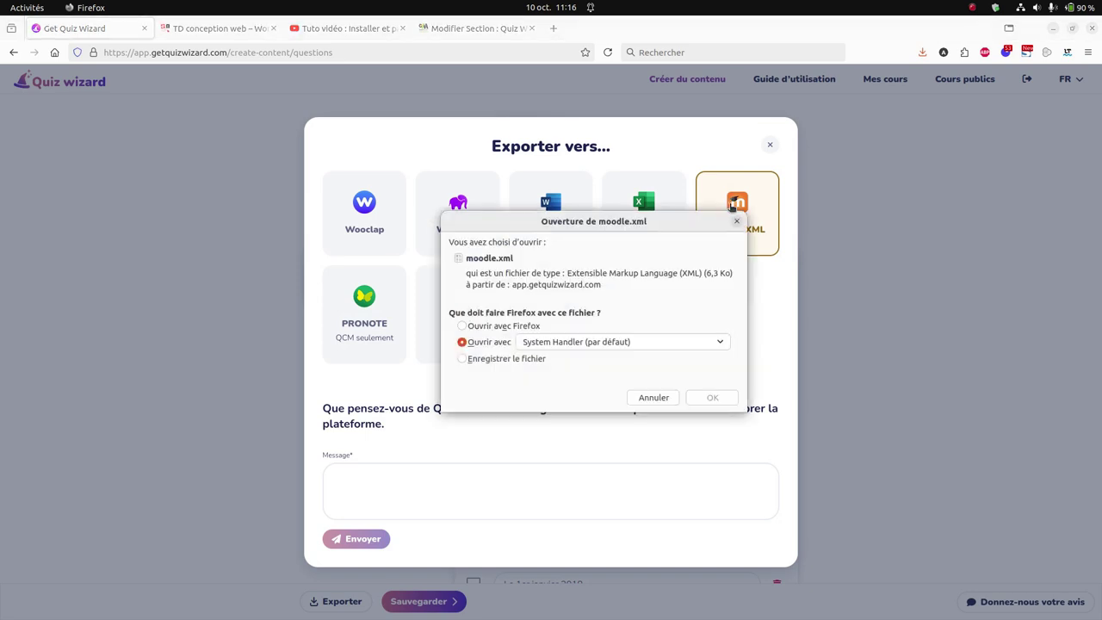
{"action": "left_click", "coordinate": [469, 359]}
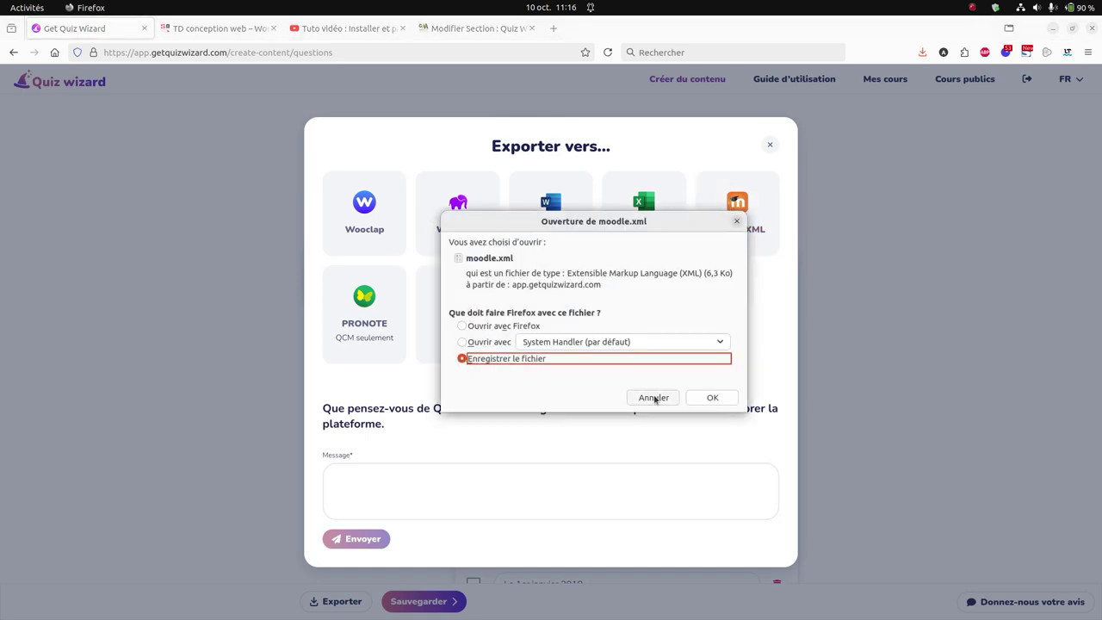
{"action": "left_click", "coordinate": [711, 396]}
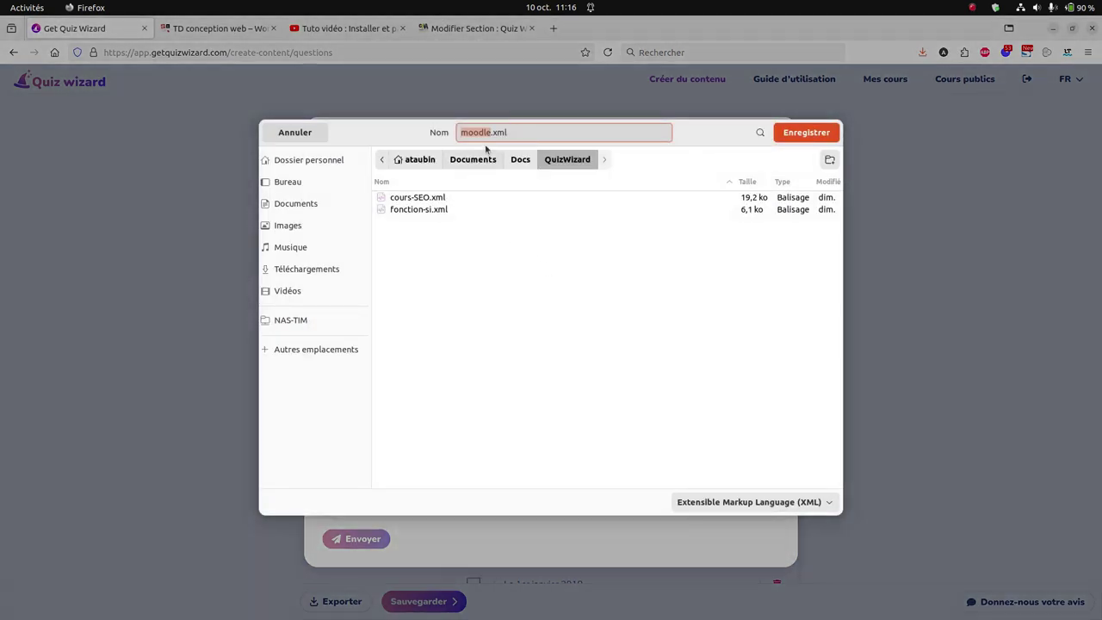
Step: Save the export as cours-RGPD.xml in the QuizWizard folder and close the export dialog
{"action": "left_click", "coordinate": [492, 132]}
{"action": "left_click_drag", "start_coordinate": [489, 131], "coordinate": [434, 132]}
{"action": "type", "text": "cours-"}
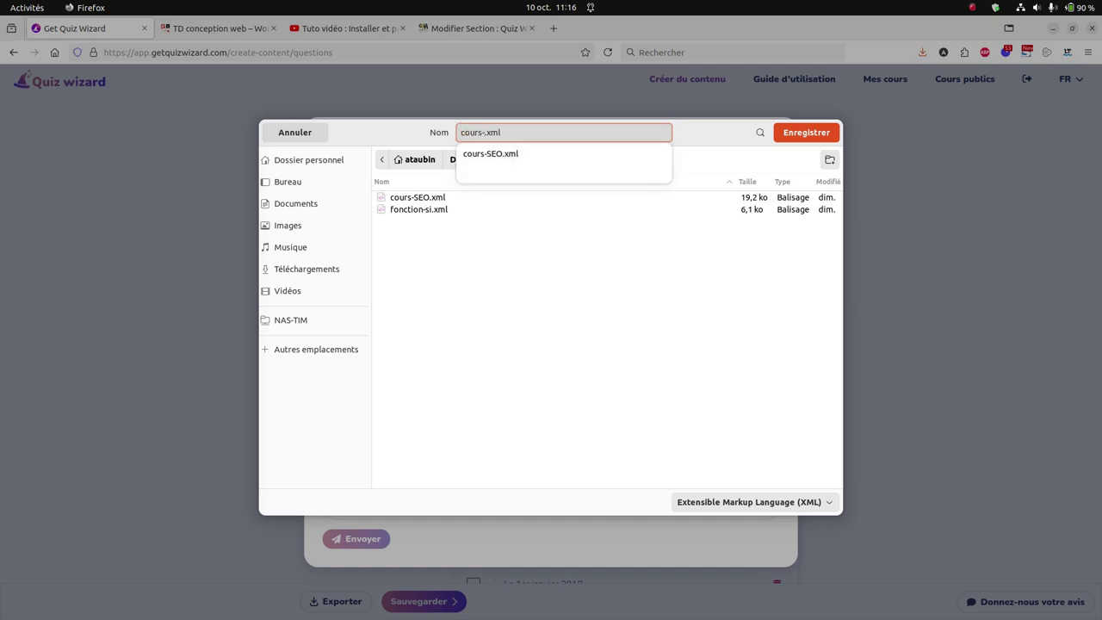
{"action": "type", "text": "RGPD"}
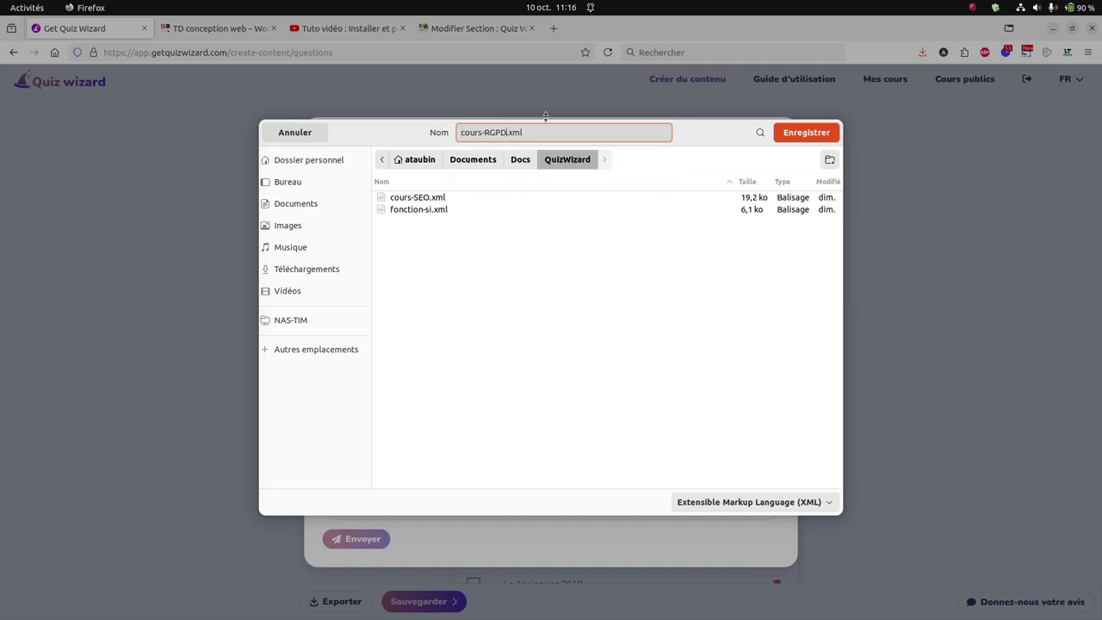
{"action": "left_click", "coordinate": [808, 134]}
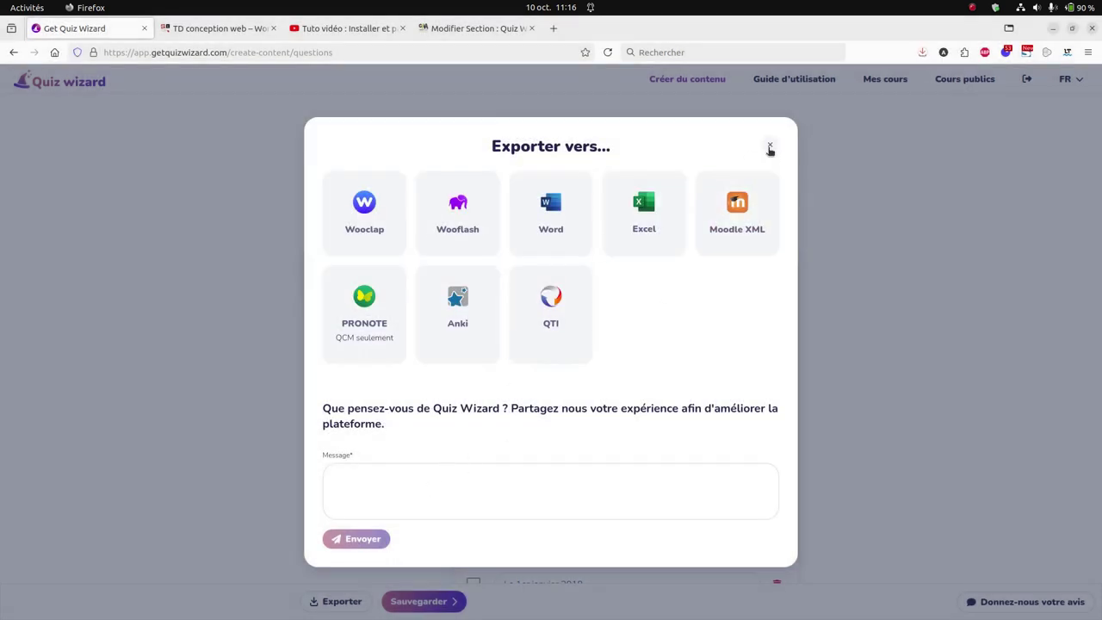
{"action": "left_click", "coordinate": [769, 145]}
Step: Save the generated questions to the Conception Web course
{"action": "left_click", "coordinate": [446, 601]}
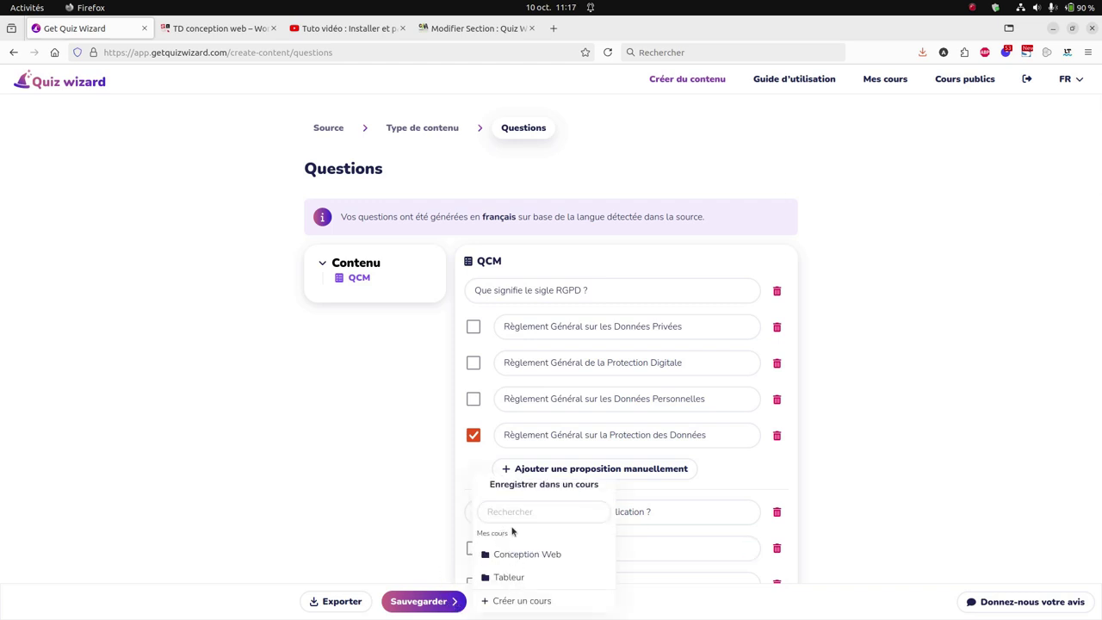
{"action": "left_click", "coordinate": [518, 556]}
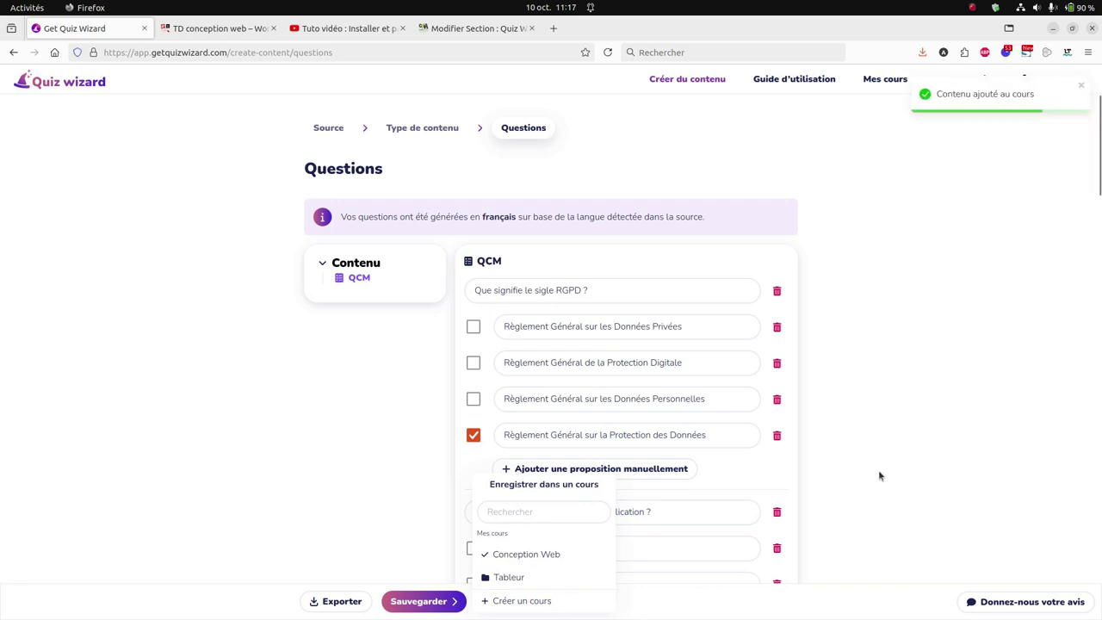
{"action": "left_click", "coordinate": [866, 489]}
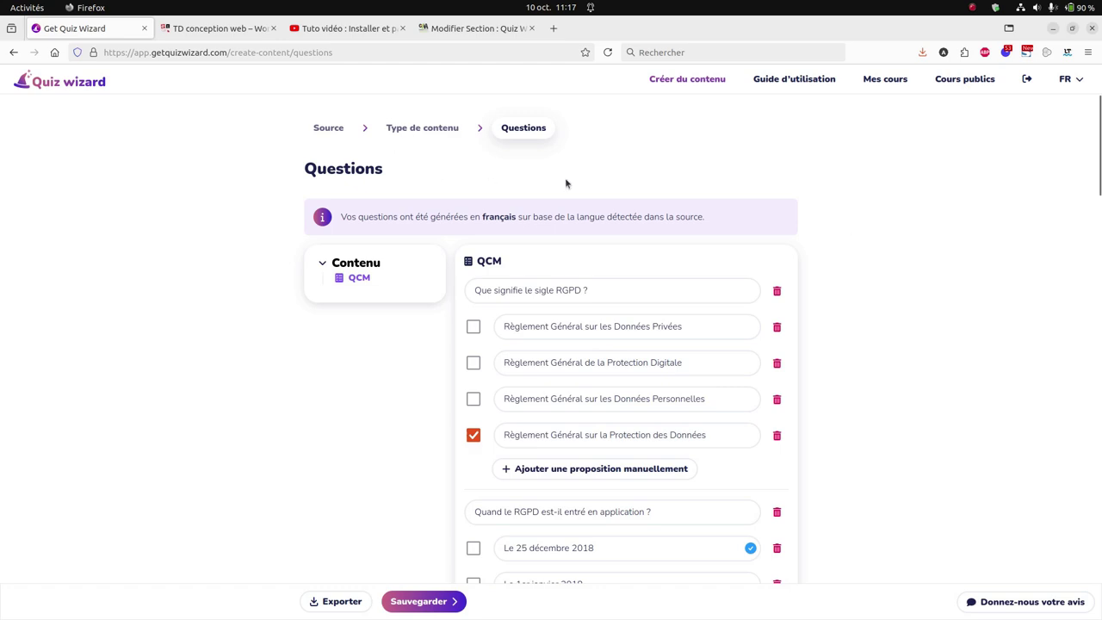
Step: Start a new content creation and copy the URL of the YouTube video "Tuto vidéo : Installer et paramétrer CookieYes"
{"action": "left_click", "coordinate": [697, 79]}
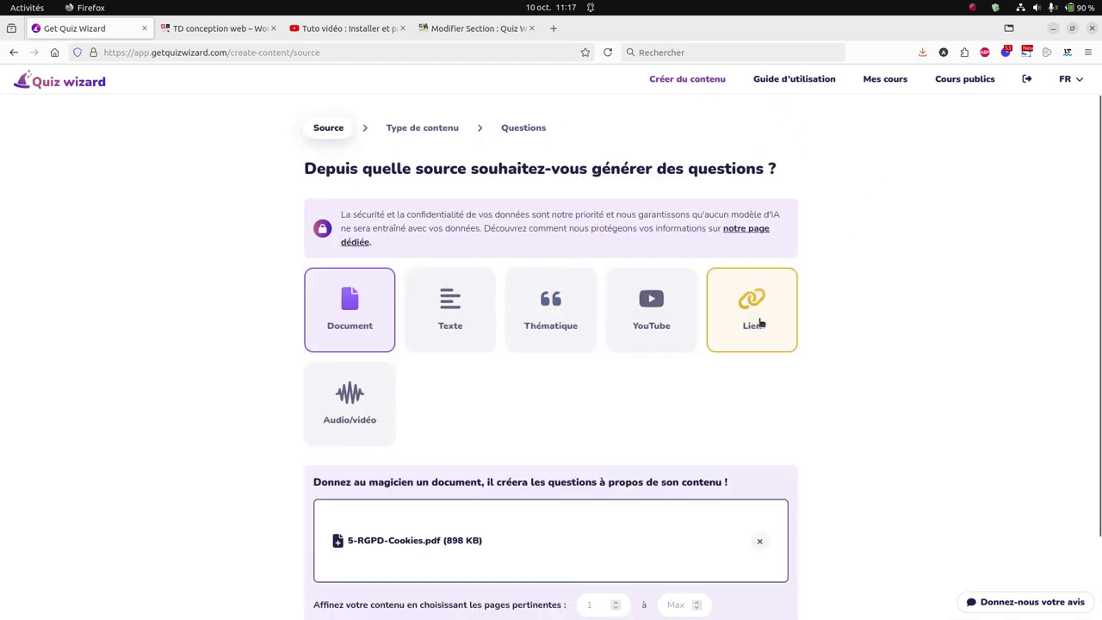
{"action": "left_click", "coordinate": [342, 28]}
{"action": "left_click", "coordinate": [267, 53]}
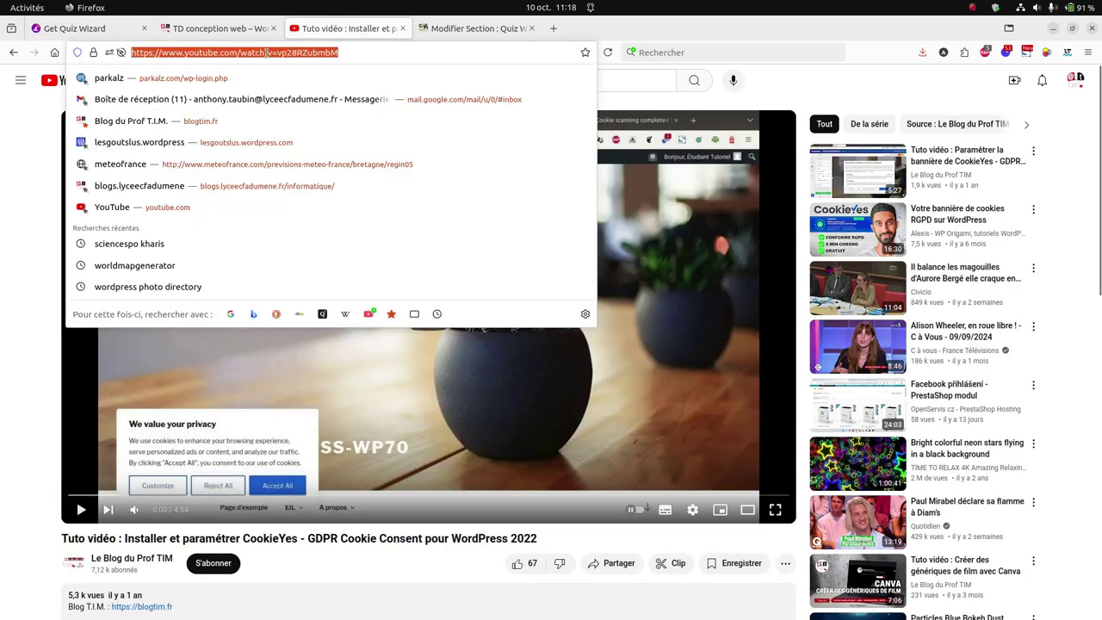
{"action": "right_click", "coordinate": [267, 52]}
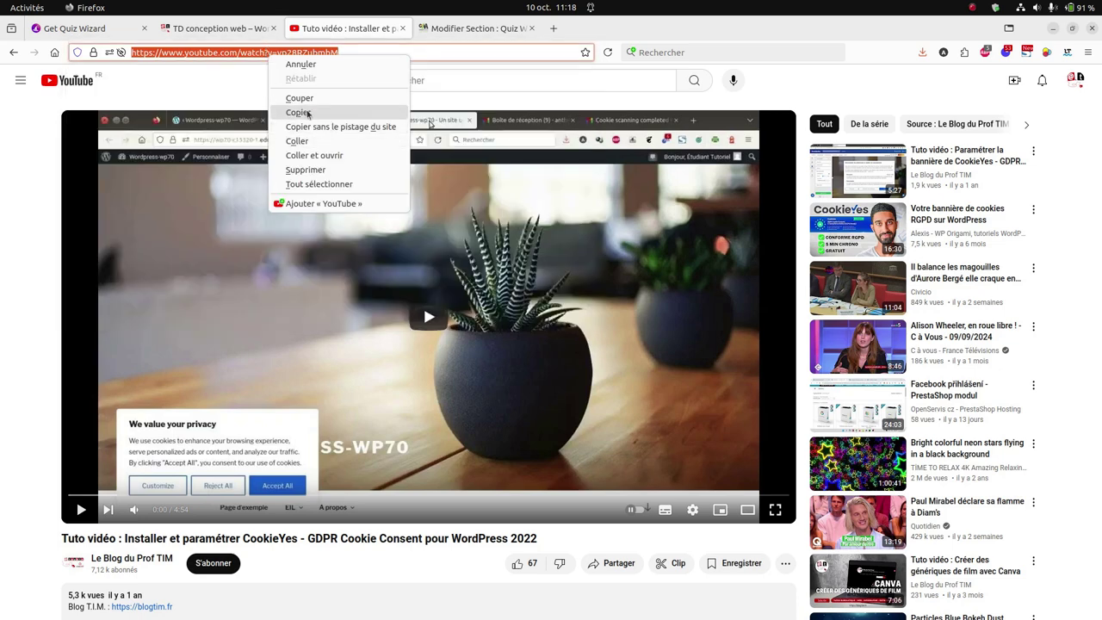
{"action": "left_click", "coordinate": [308, 113]}
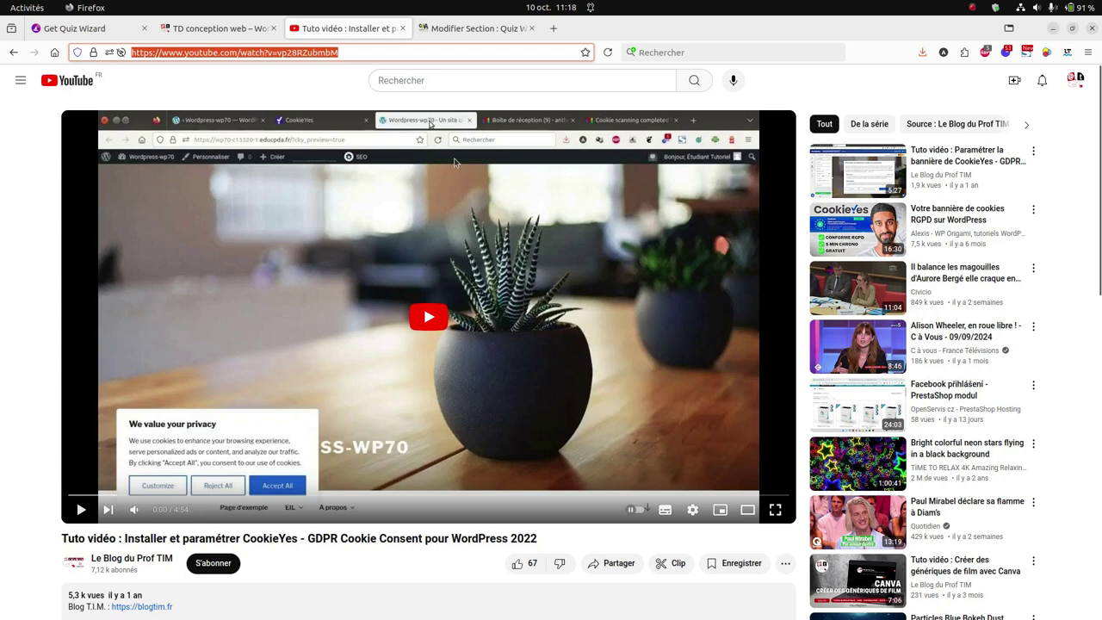
Step: Remove 5-RGPD-Cookies.pdf from the Quiz Wizard source, choose YouTube as the source instead and continue with the copied video link
{"action": "left_click", "coordinate": [100, 29]}
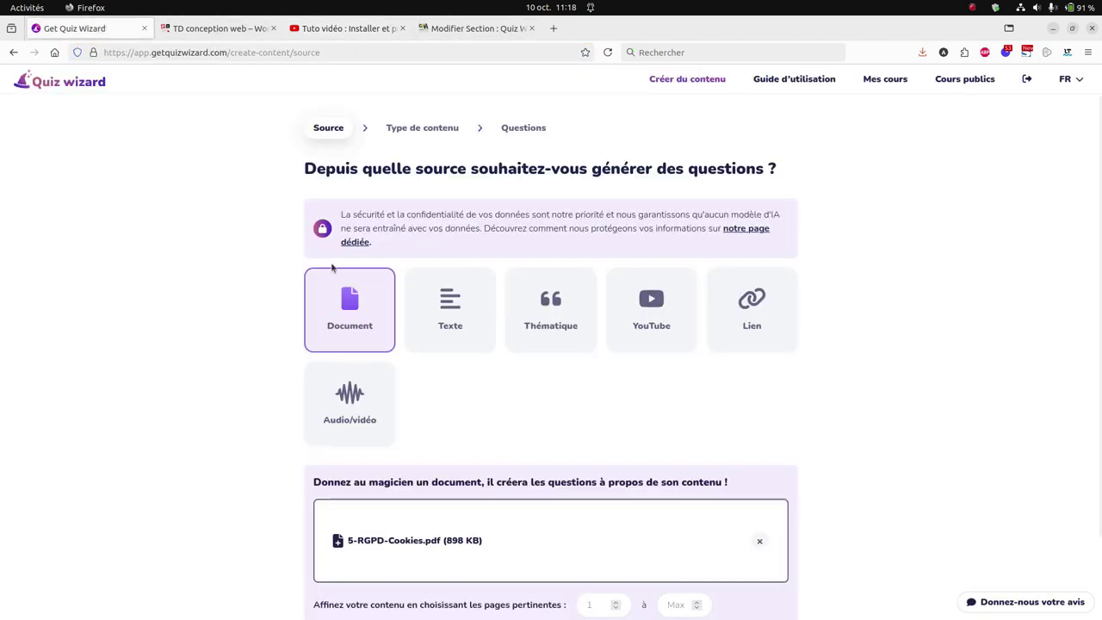
{"action": "left_click", "coordinate": [759, 540]}
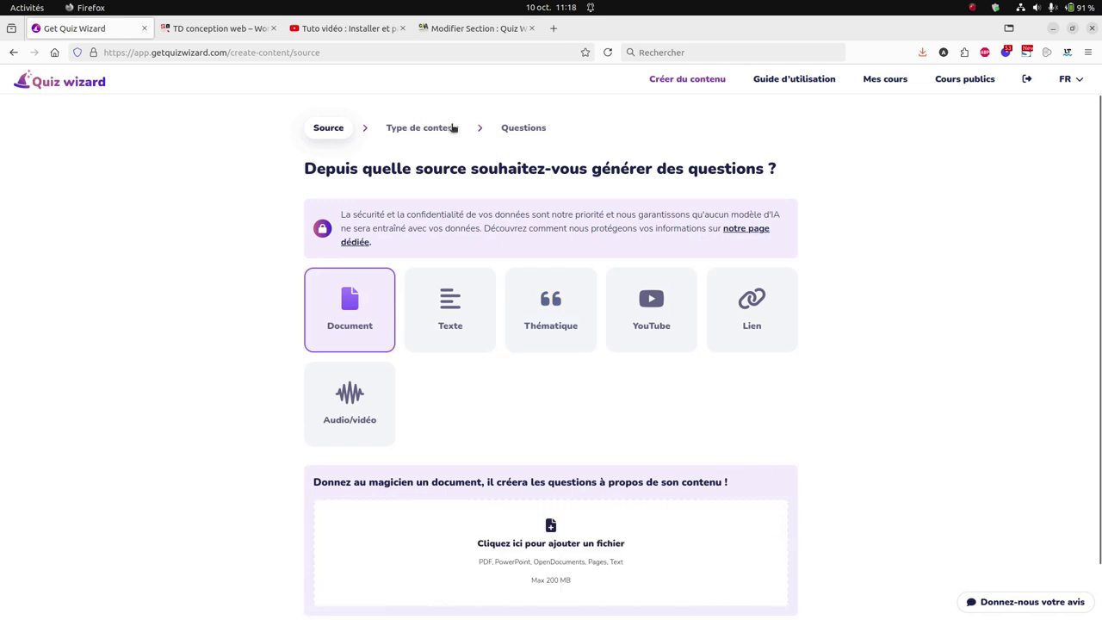
{"action": "left_click", "coordinate": [644, 312]}
{"action": "left_click", "coordinate": [403, 528]}
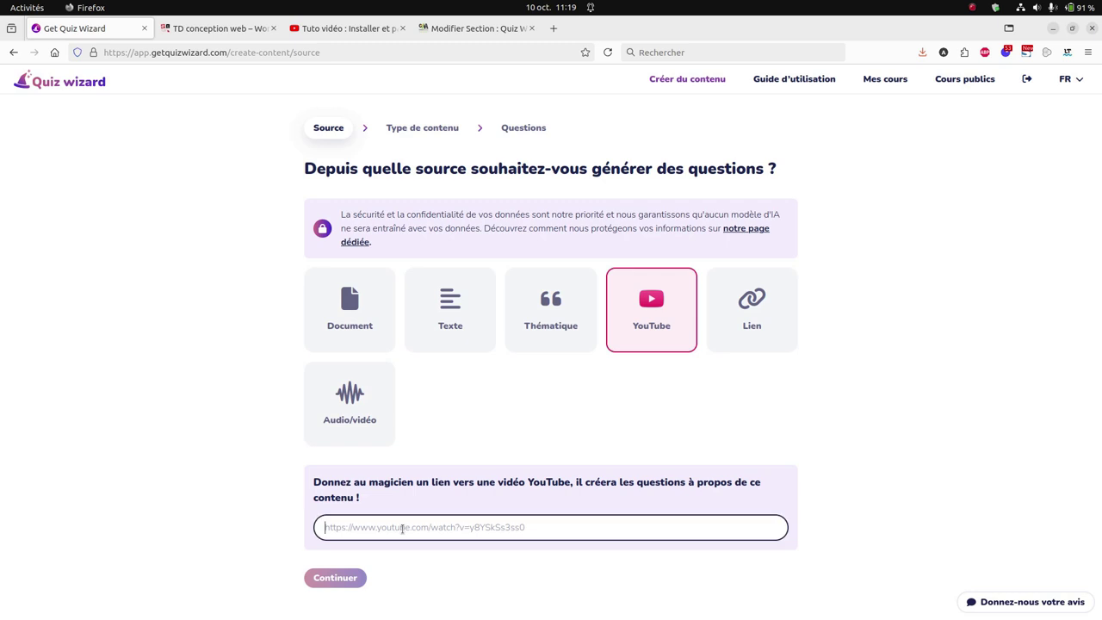
{"action": "right_click", "coordinate": [403, 528]}
{"action": "left_click", "coordinate": [448, 402]}
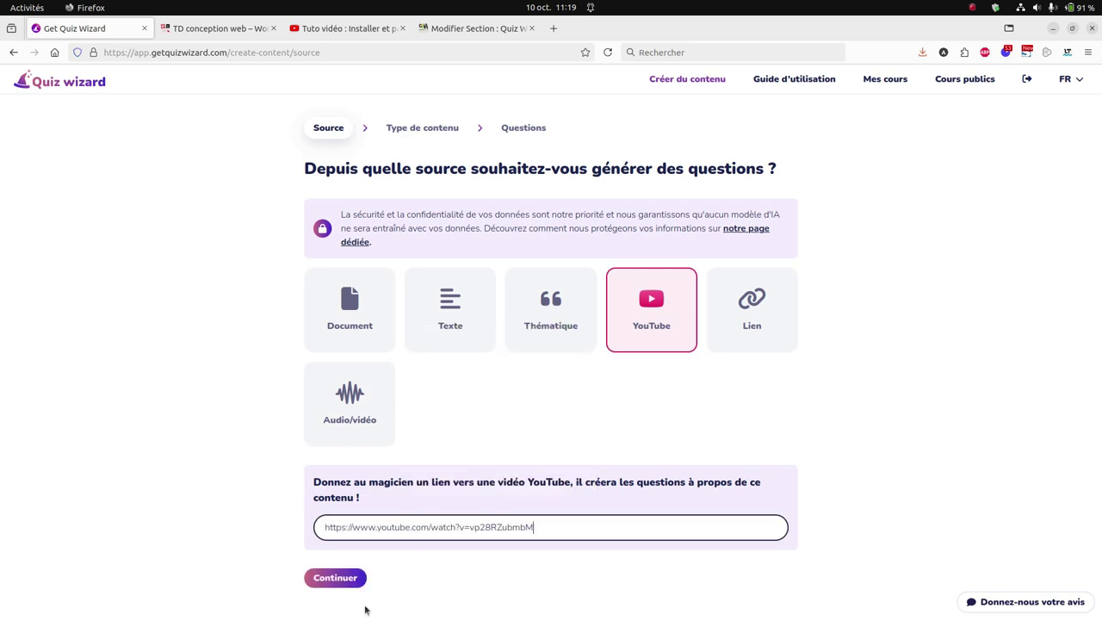
{"action": "left_click", "coordinate": [337, 582]}
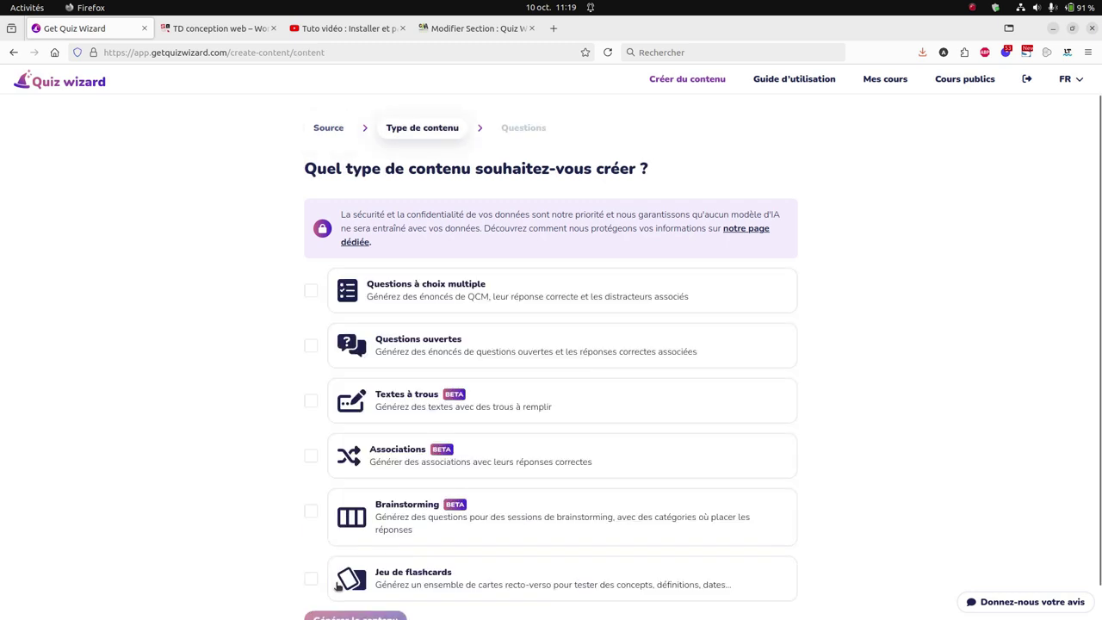
Step: Select multiple-choice questions as the content type and generate them from the YouTube video
{"action": "left_click", "coordinate": [310, 290]}
{"action": "scroll", "coordinate": [663, 313], "scroll_direction": "down", "scroll_amount": 2}
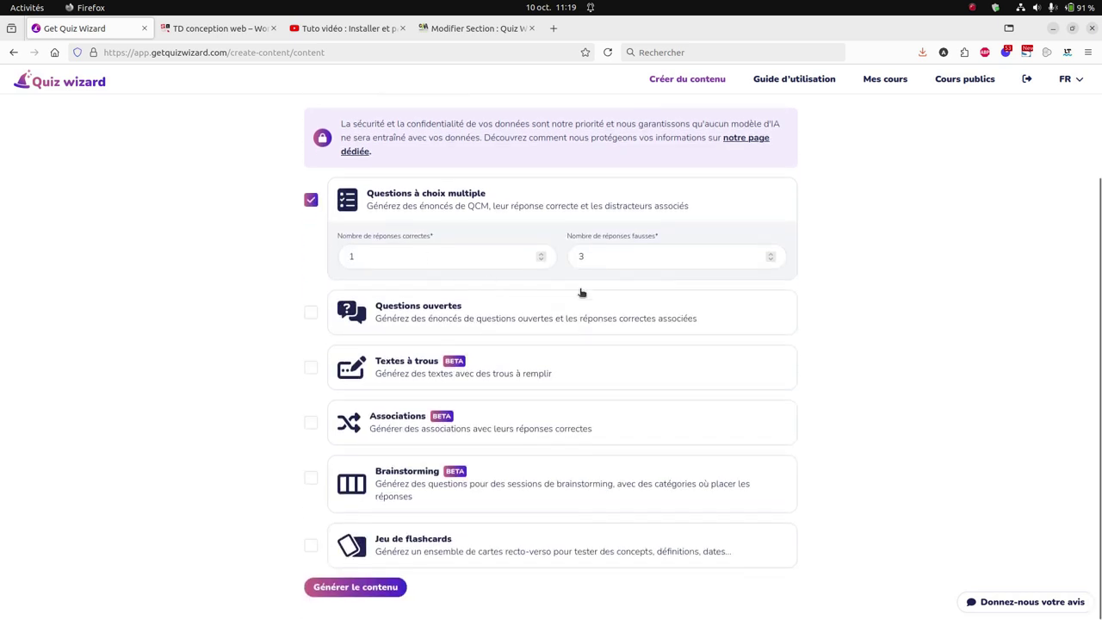
{"action": "left_click", "coordinate": [371, 592]}
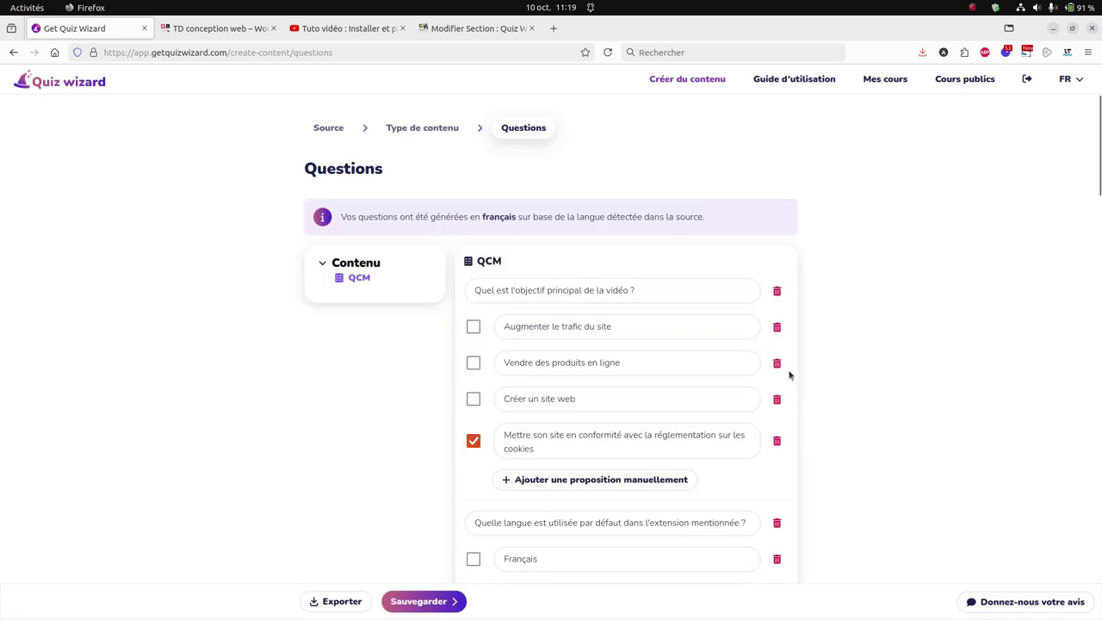
Step: Export the video's questions in Moodle XML format and choose to save the file instead of opening it
{"action": "scroll", "coordinate": [788, 381], "scroll_direction": "down", "scroll_amount": 5}
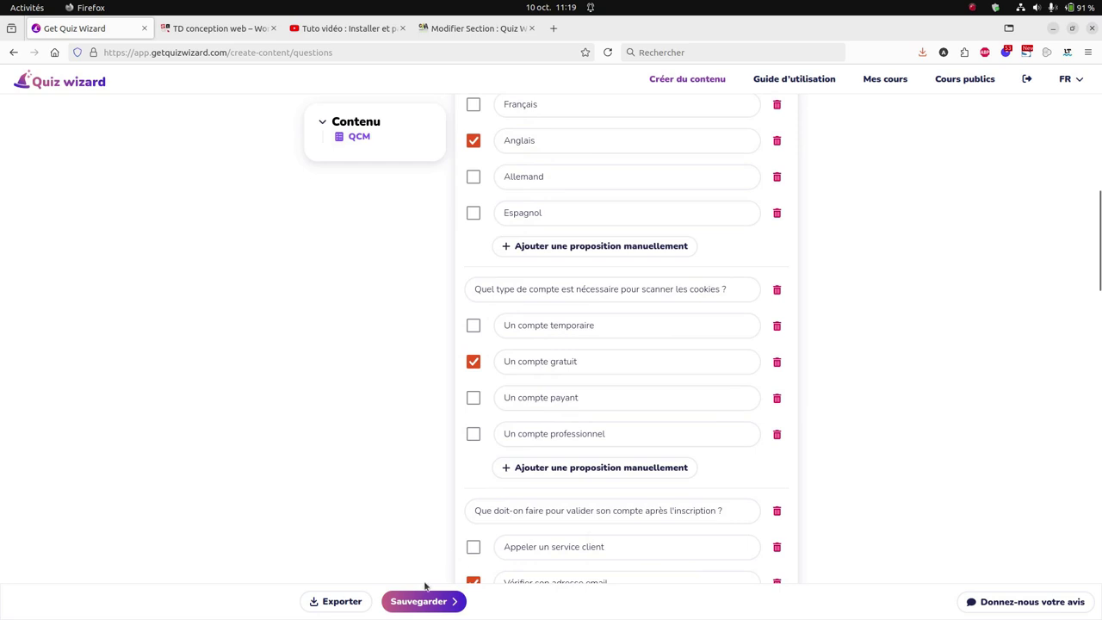
{"action": "left_click", "coordinate": [339, 603]}
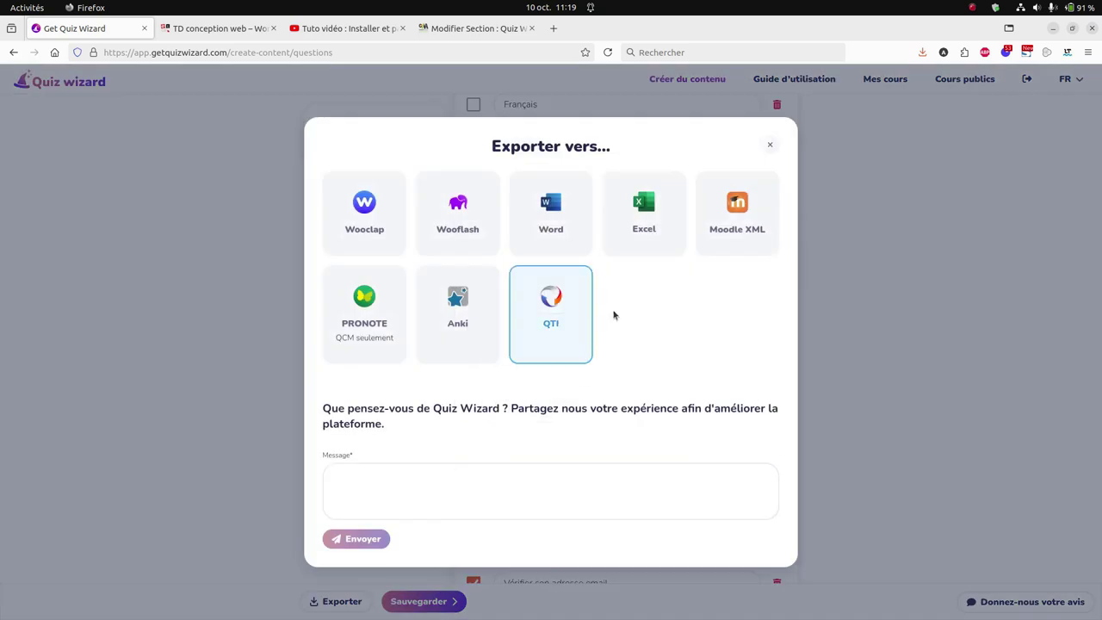
{"action": "left_click", "coordinate": [751, 228]}
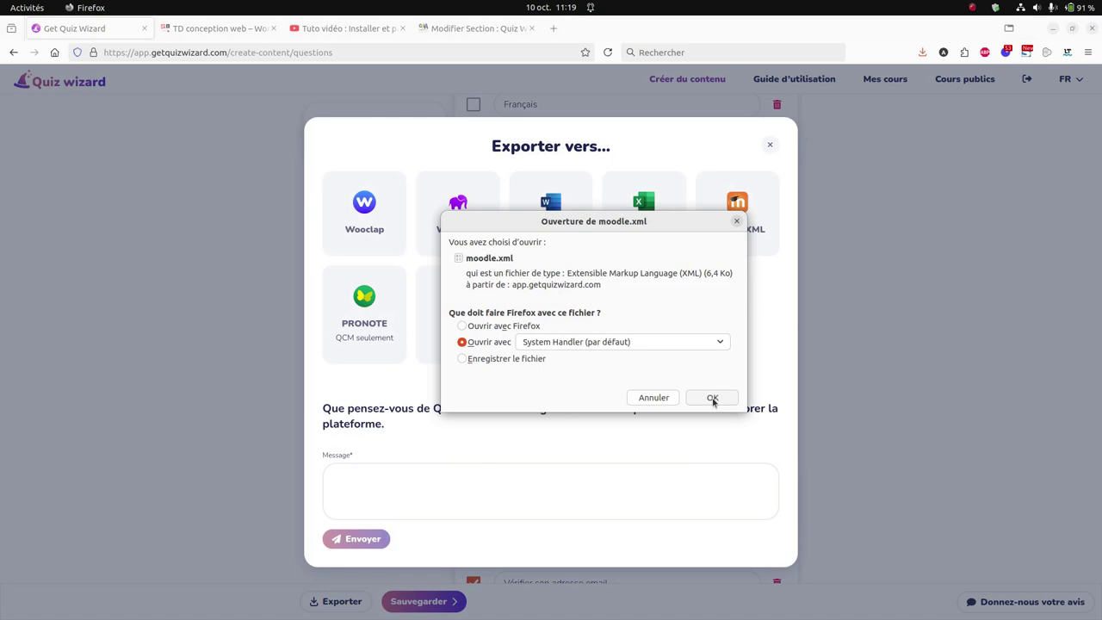
{"action": "left_click", "coordinate": [712, 398]}
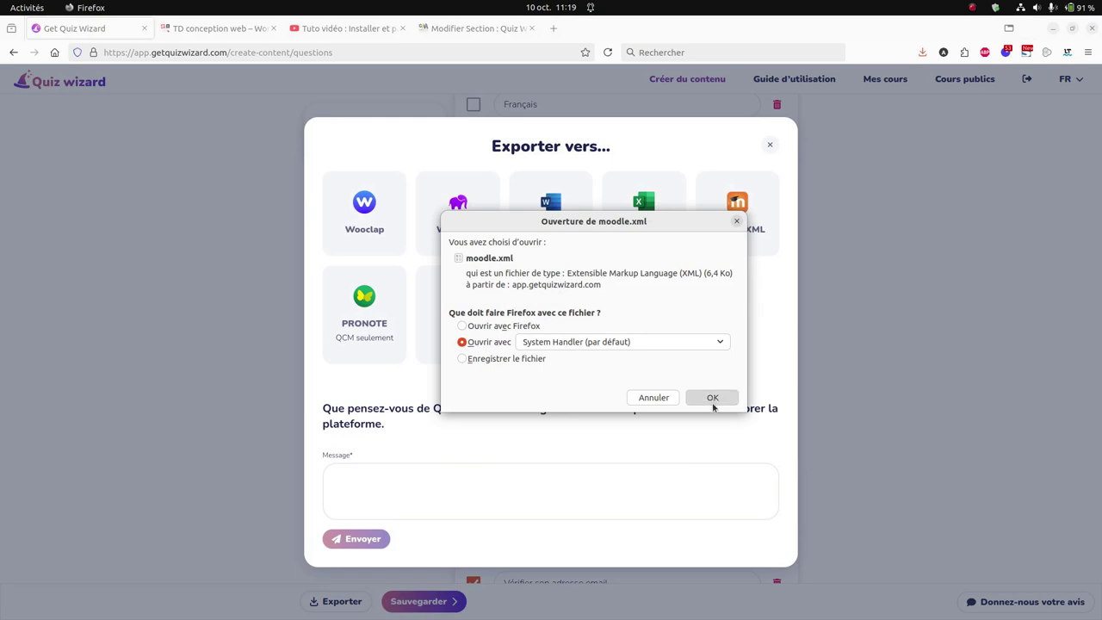
{"action": "left_click", "coordinate": [463, 358]}
{"action": "left_click", "coordinate": [711, 398]}
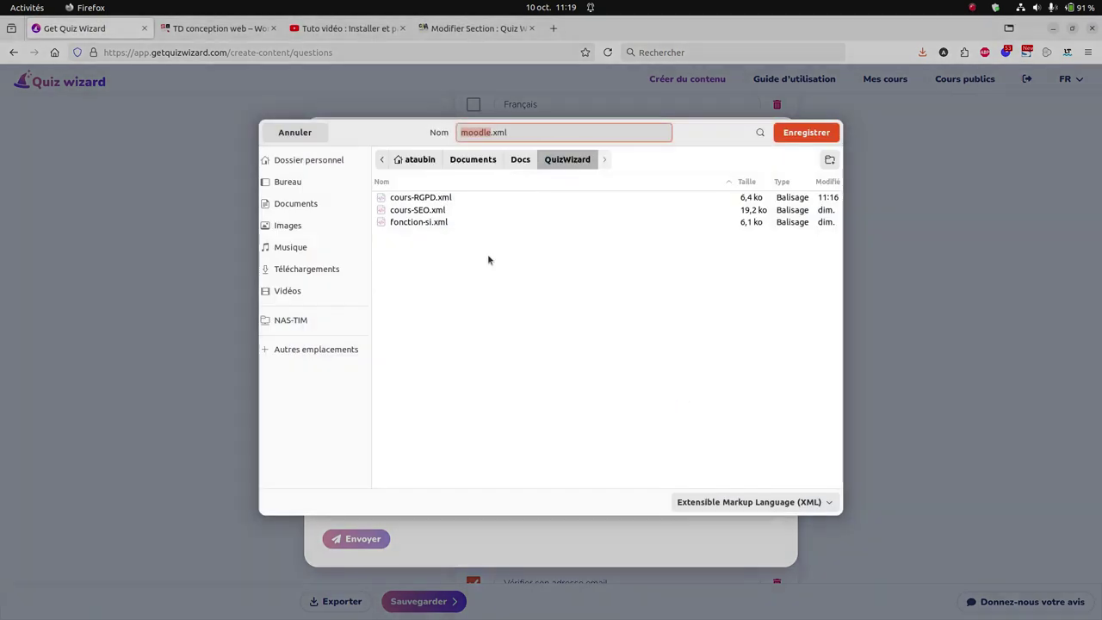
Step: Save the export as RGPD-installation.xml in the QuizWizard folder and close the export dialog
{"action": "left_click", "coordinate": [488, 132]}
{"action": "double_click", "coordinate": [480, 132]}
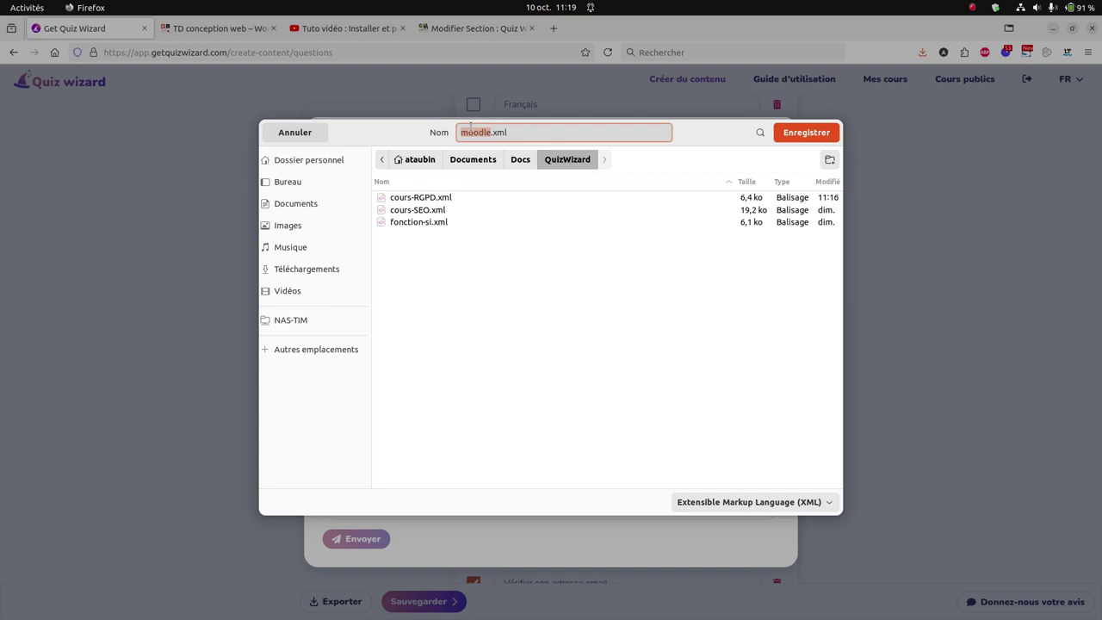
{"action": "type", "text": "RGPD-installation"}
{"action": "left_click", "coordinate": [822, 133]}
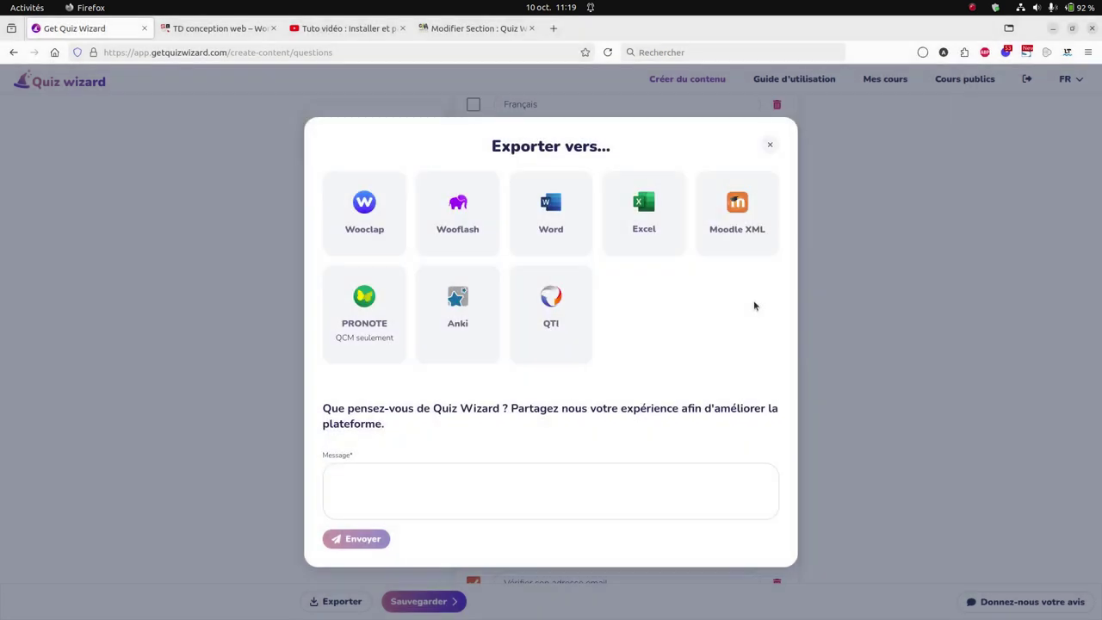
{"action": "left_click", "coordinate": [770, 148]}
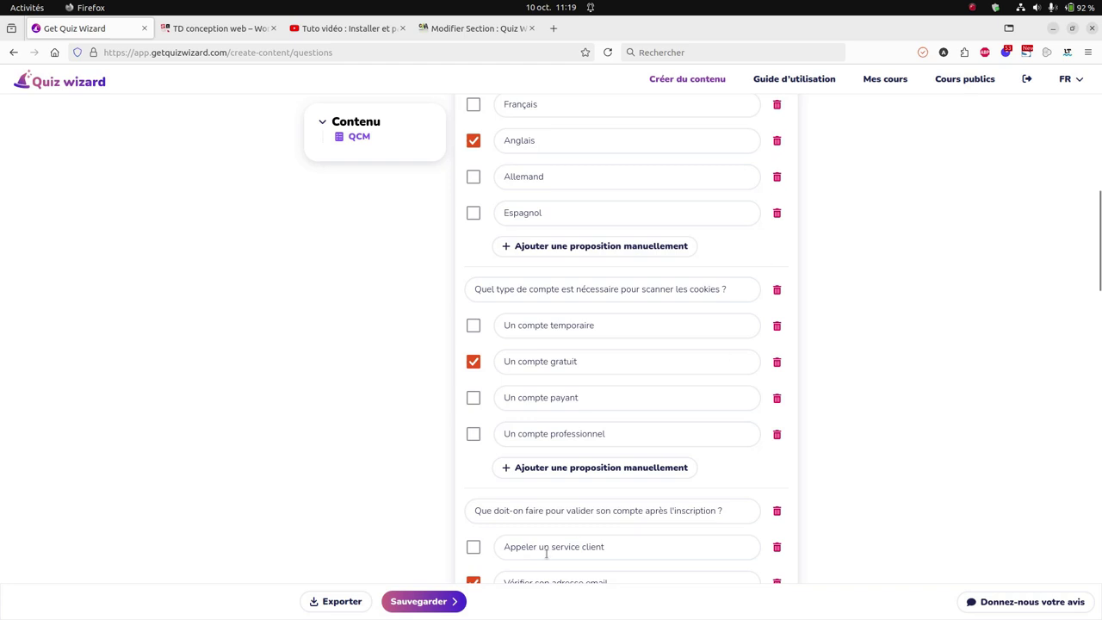
Step: Add the questions generated from the YouTube video to the Conception Web course
{"action": "left_click", "coordinate": [454, 600]}
{"action": "left_click", "coordinate": [526, 554]}
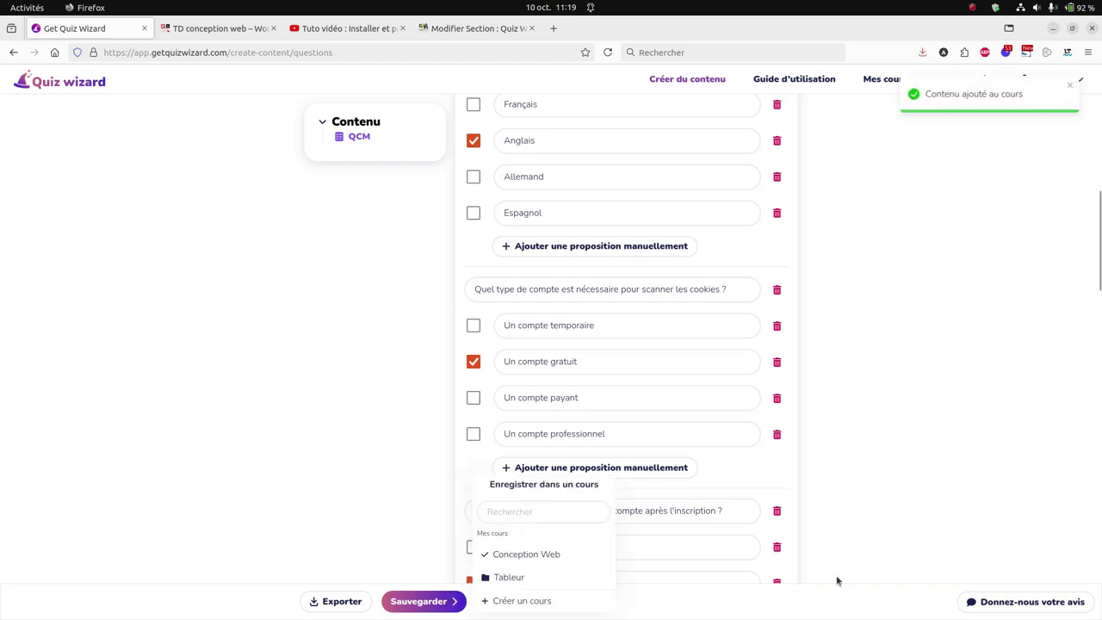